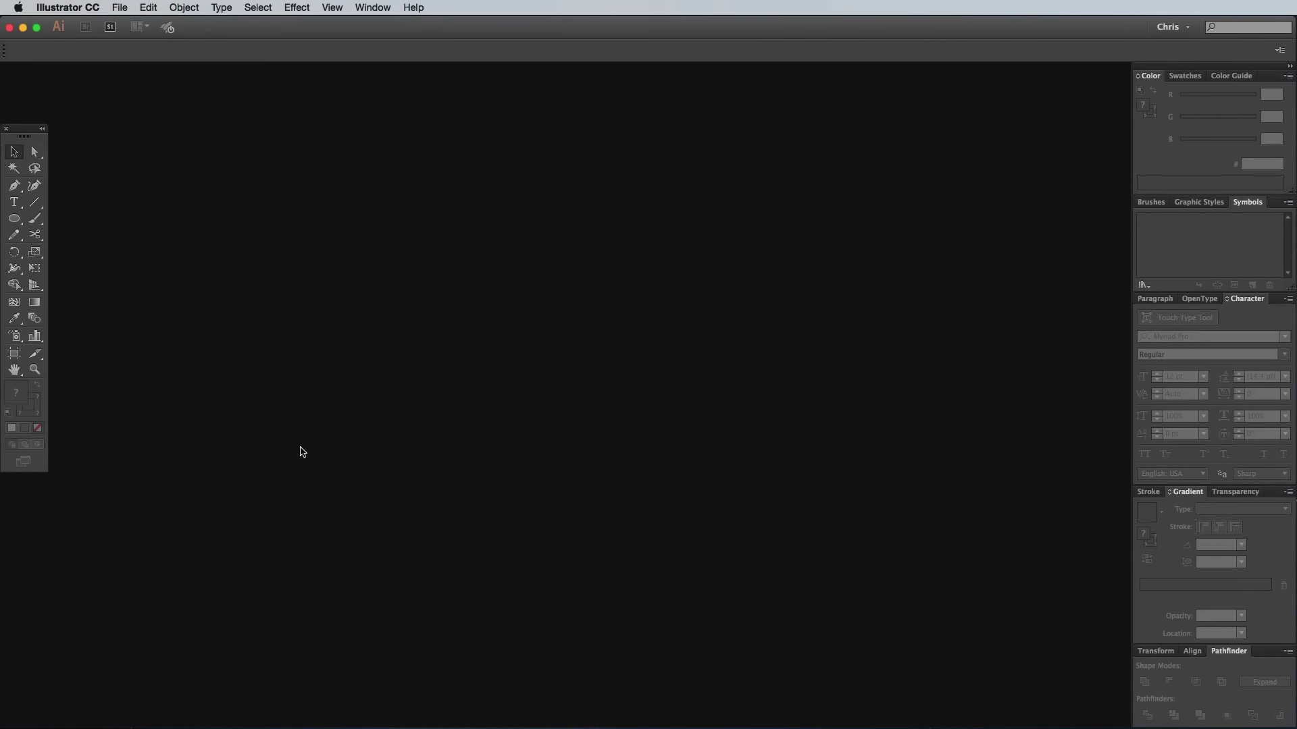
# - Create a new single-artboard A4 document in landscape orientation with RGB colour mode and pixel units
pyautogui.click(119, 7)
pyautogui.click(134, 23)
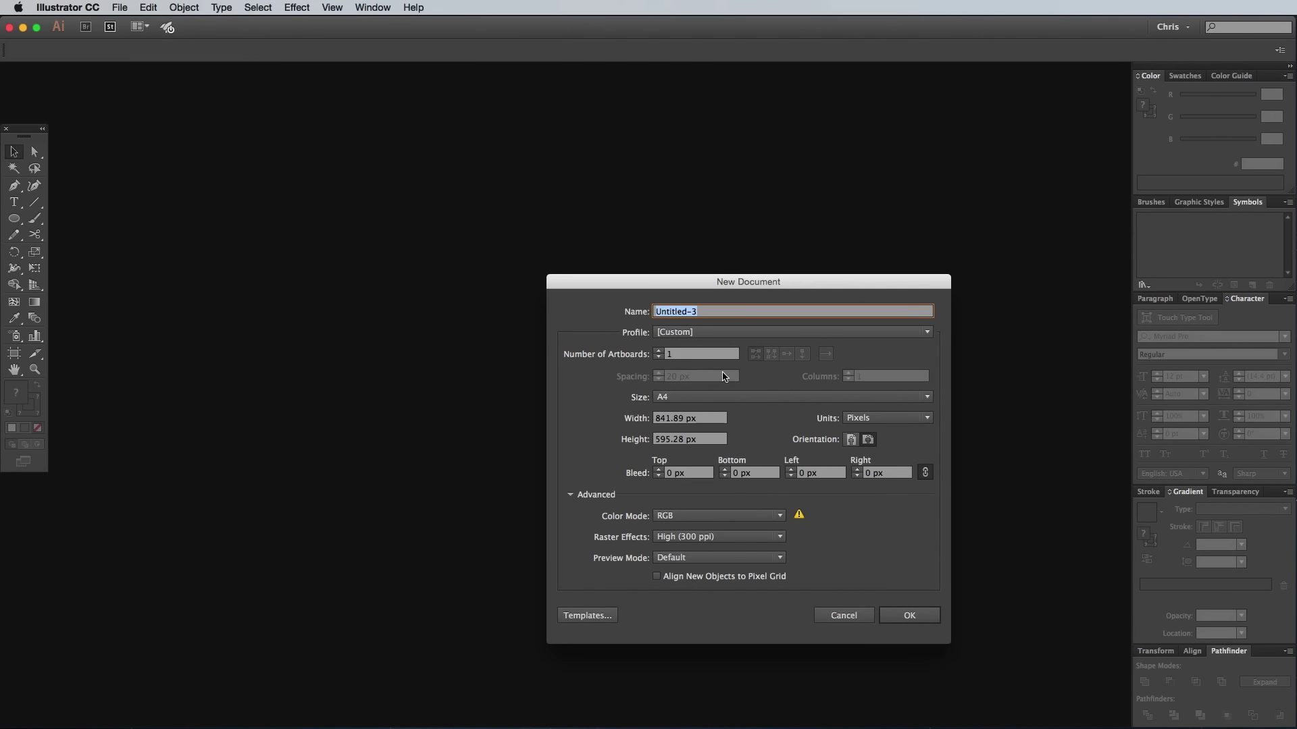
pyautogui.click(924, 620)
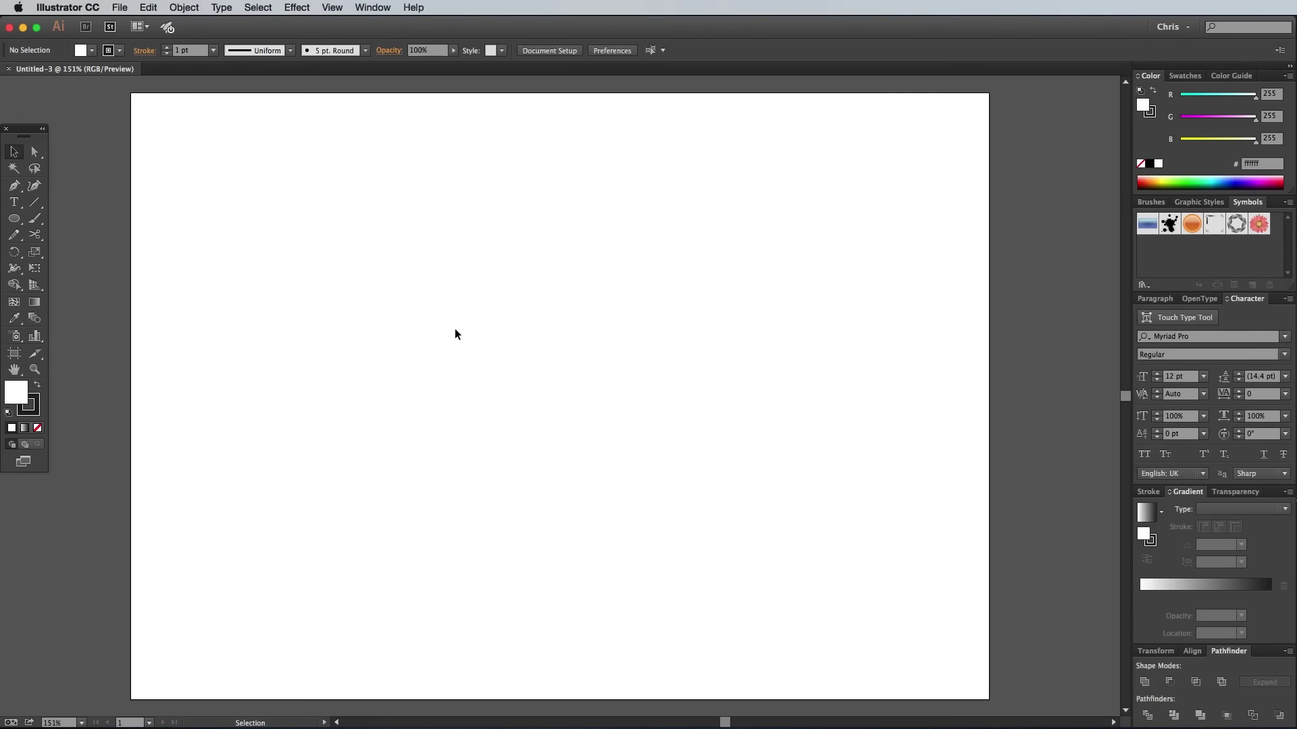
# - Turn off Scale Strokes & Effects in the general preferences
pyautogui.click(67, 7)
pyautogui.moveTo(185, 48)
pyautogui.click(244, 46)
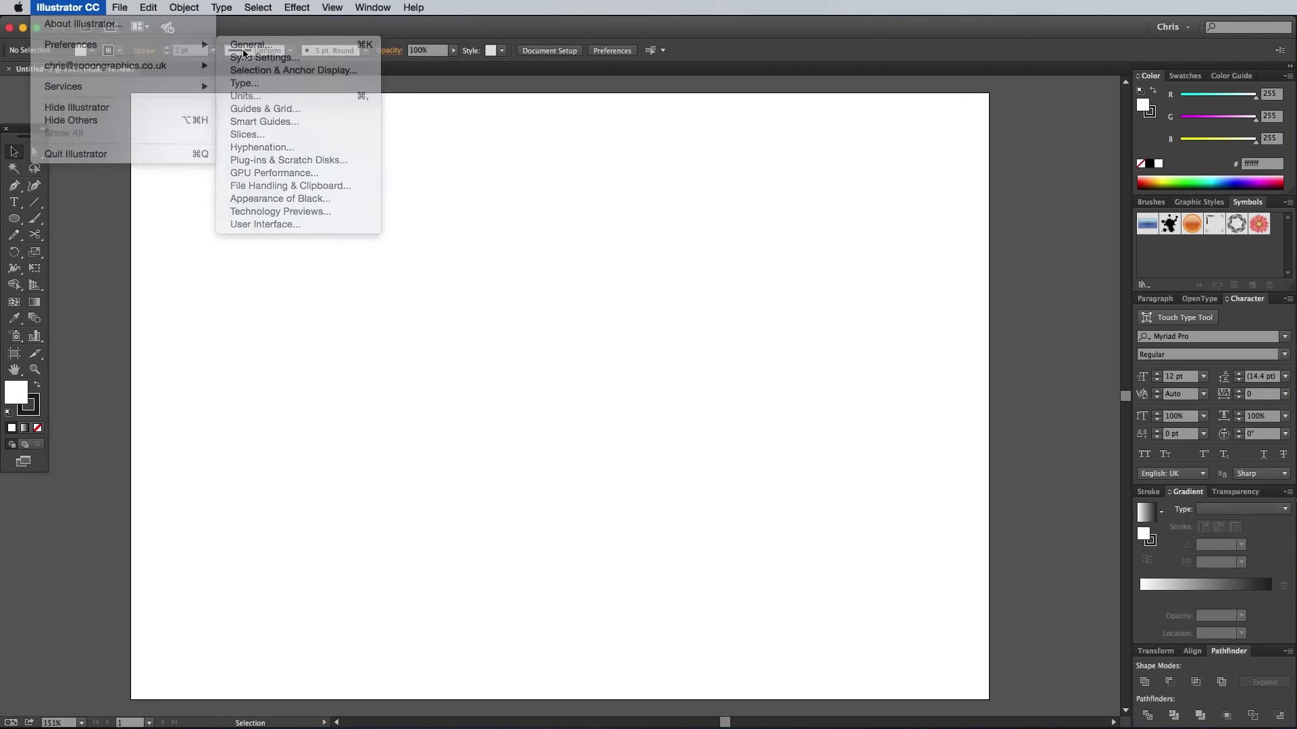
pyautogui.click(749, 380)
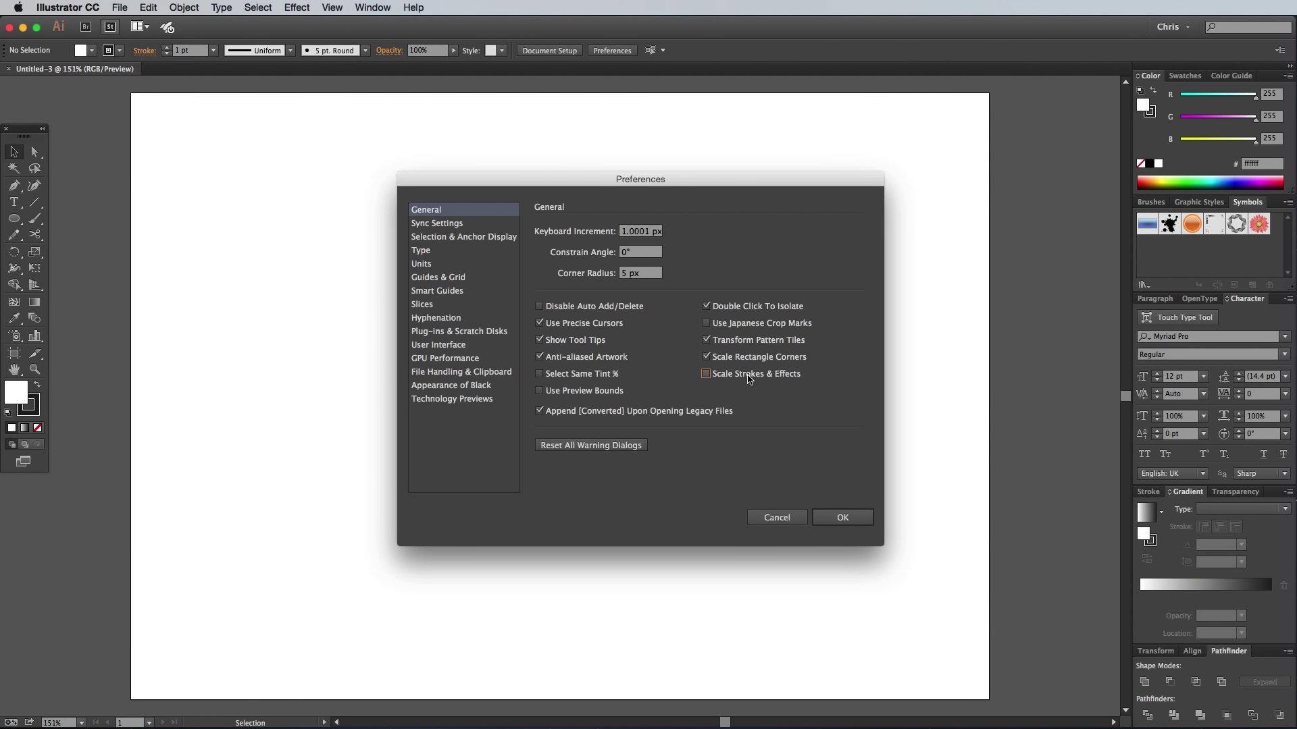
pyautogui.click(842, 518)
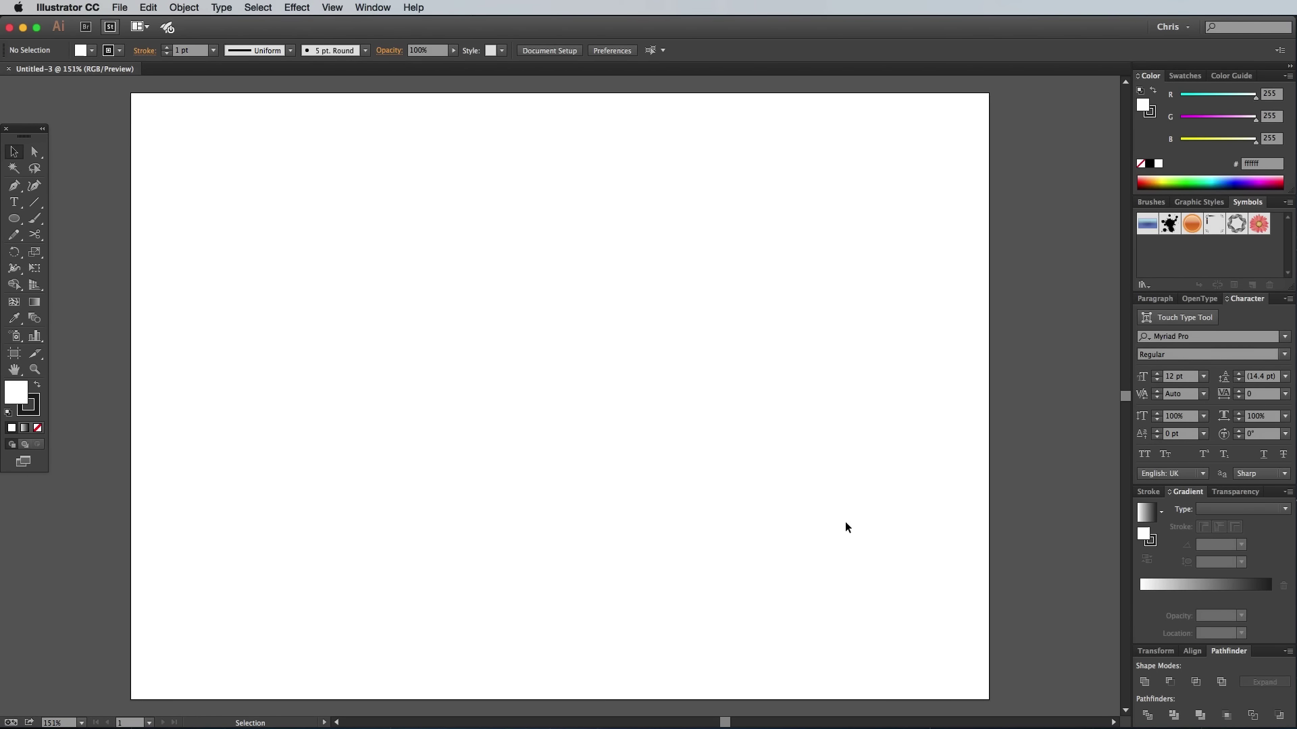
# - Draw an unfilled circle about 42 px across near the artboard's upper left and duplicate it about 248 px to its right
pyautogui.click(14, 219)
pyautogui.moveTo(230, 148); pyautogui.dragTo(273, 192)
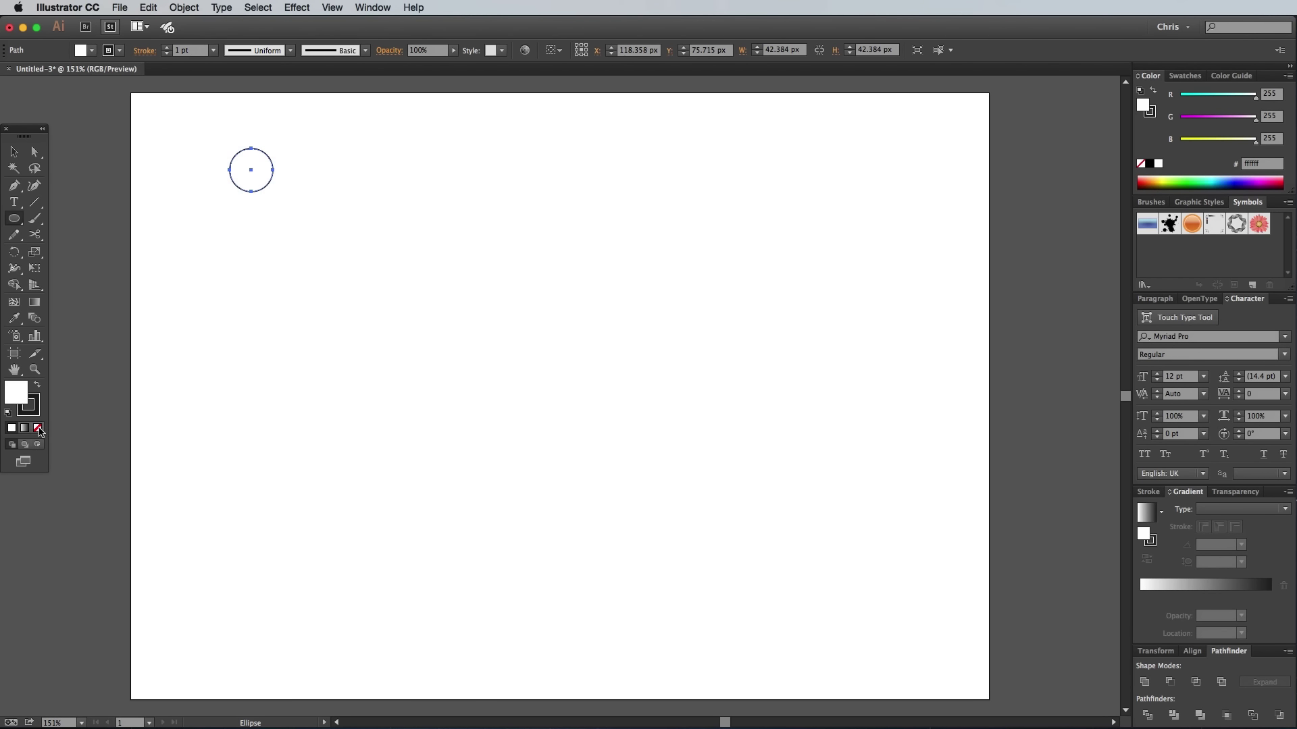
pyautogui.click(39, 430)
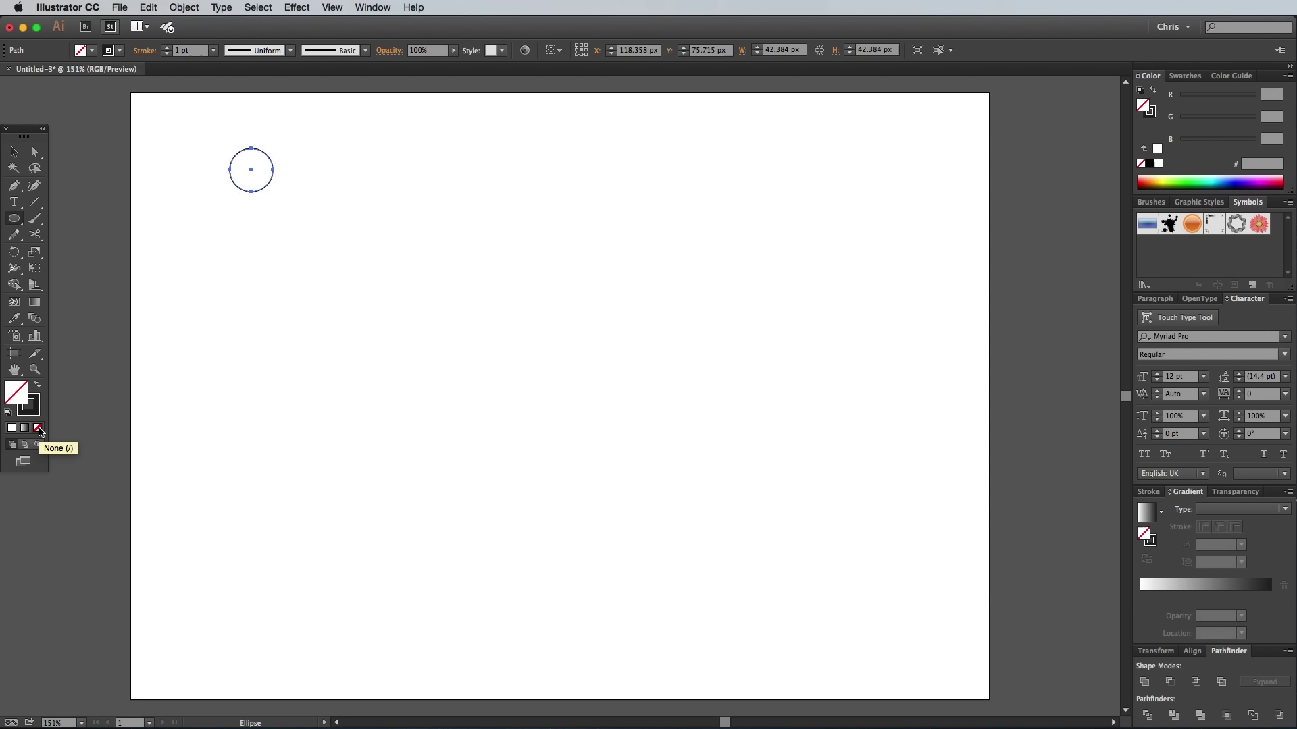
pyautogui.click(12, 155)
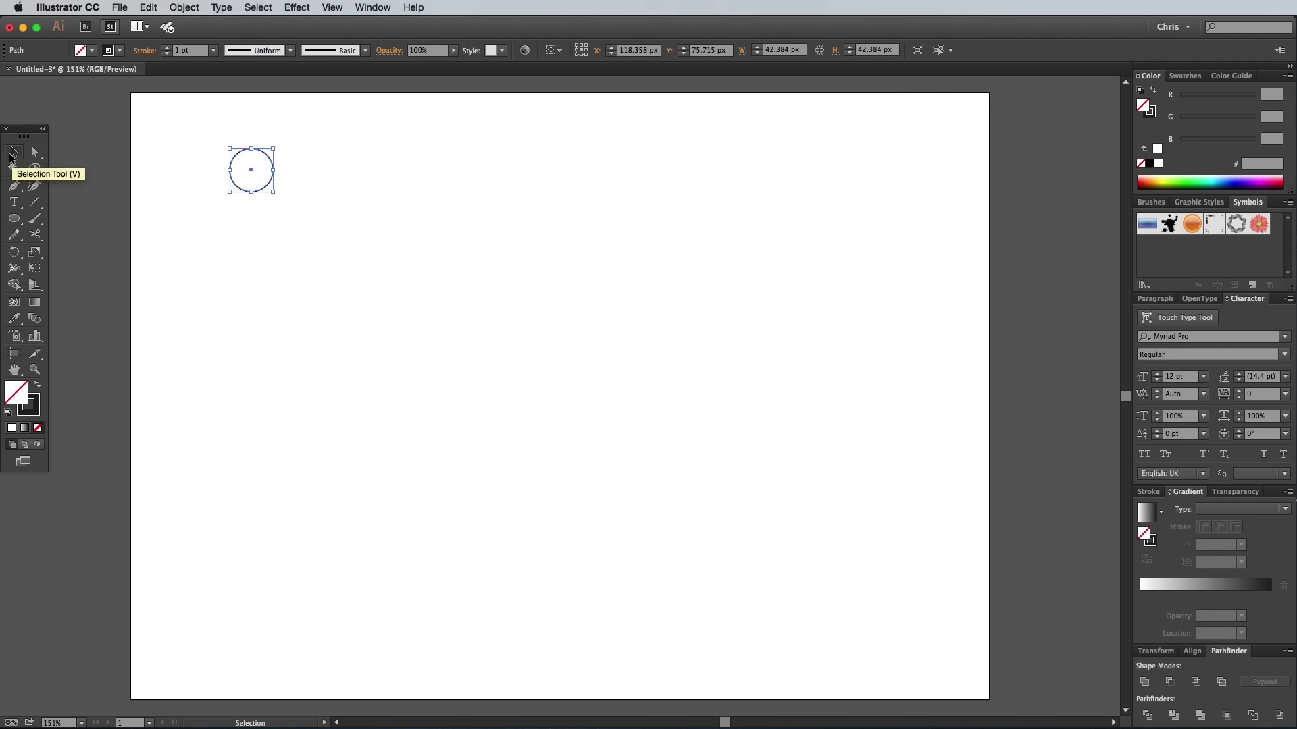
pyautogui.moveTo(249, 170); pyautogui.dragTo(507, 179)
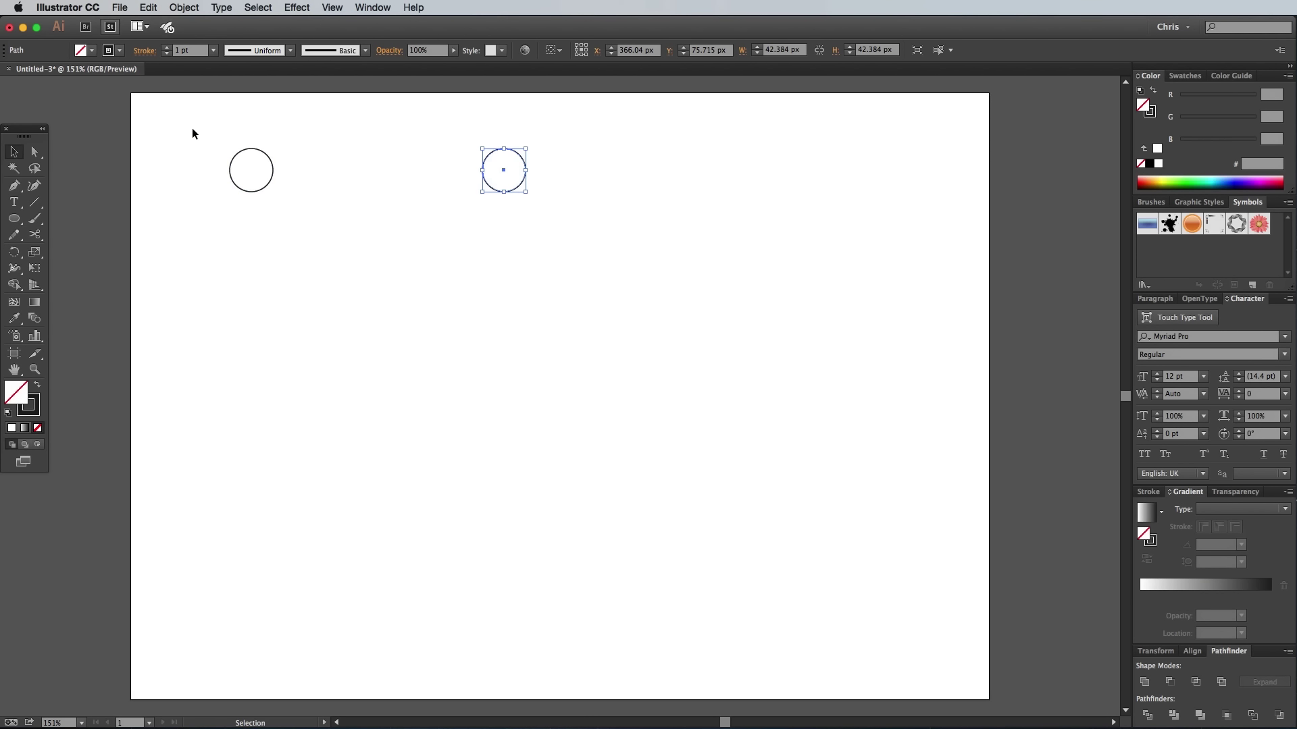
# - Blend the two small circles into a horizontal row and deselect the result
pyautogui.moveTo(193, 133); pyautogui.dragTo(538, 185)
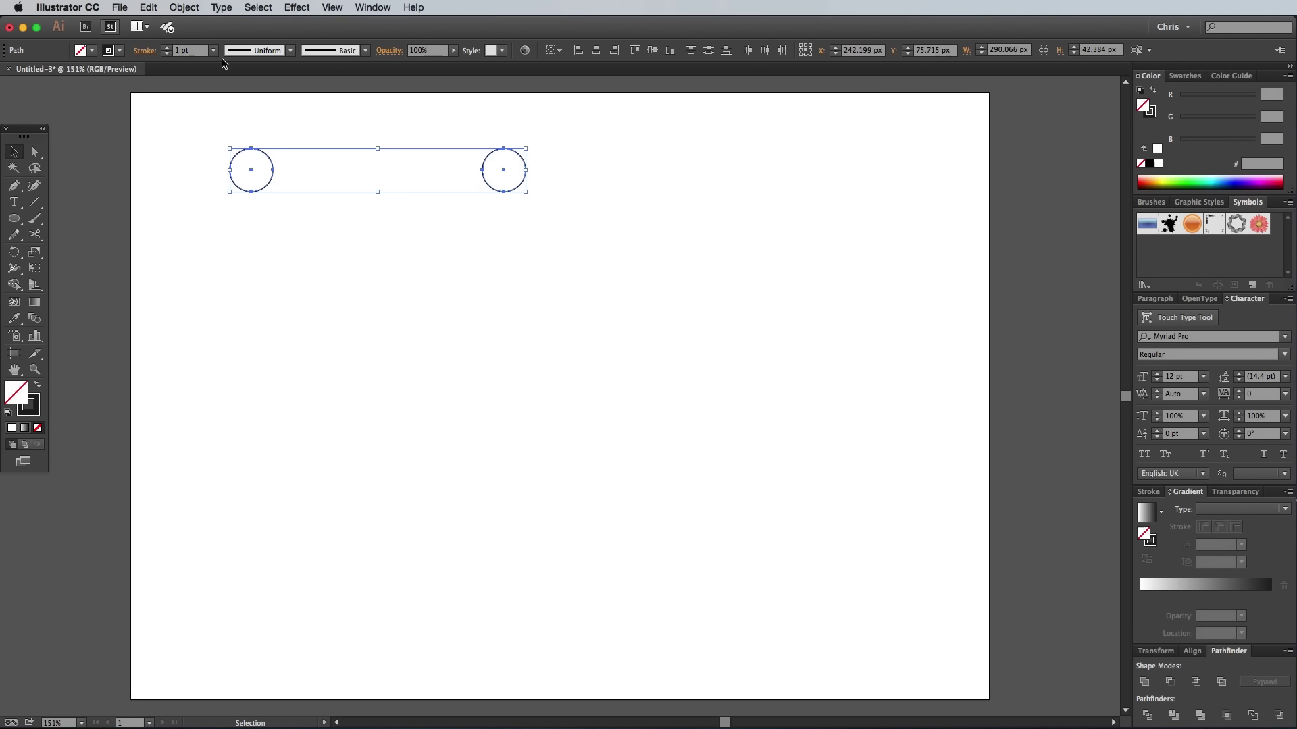
pyautogui.click(184, 7)
pyautogui.moveTo(235, 330)
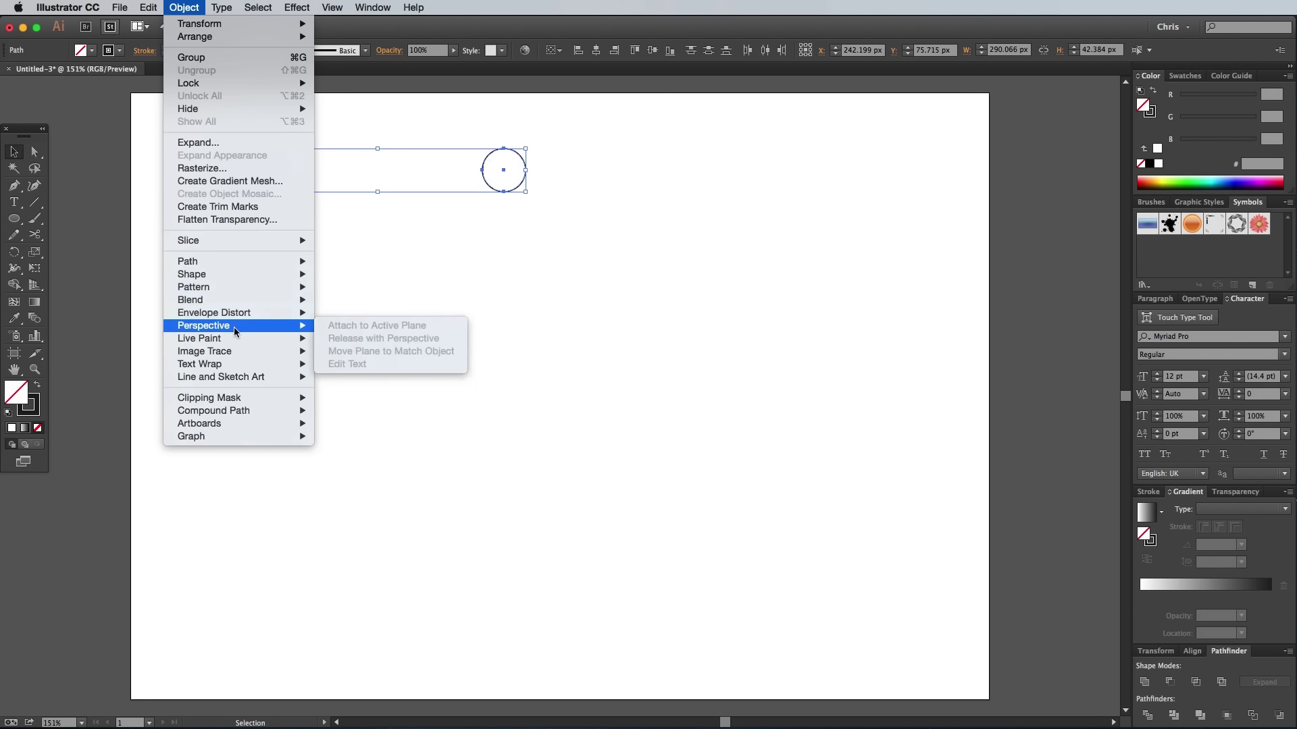
pyautogui.moveTo(237, 299)
pyautogui.click(336, 298)
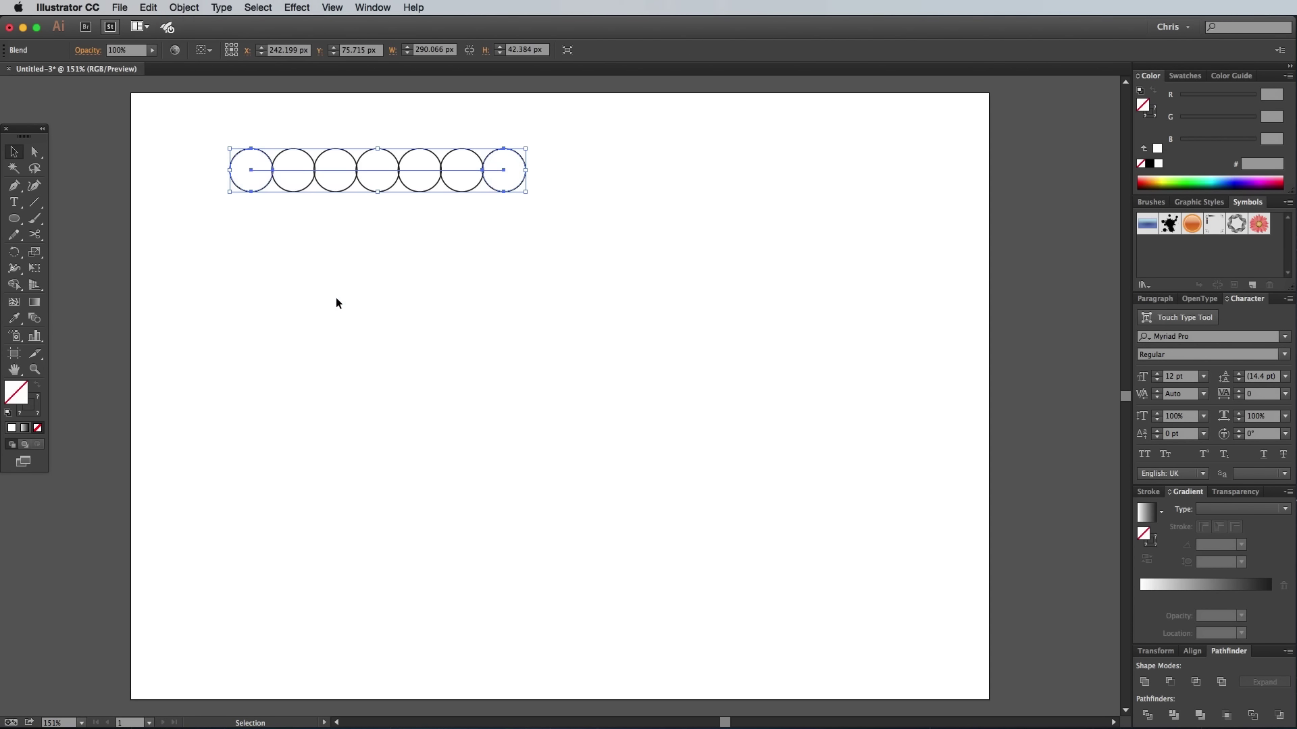
pyautogui.click(336, 298)
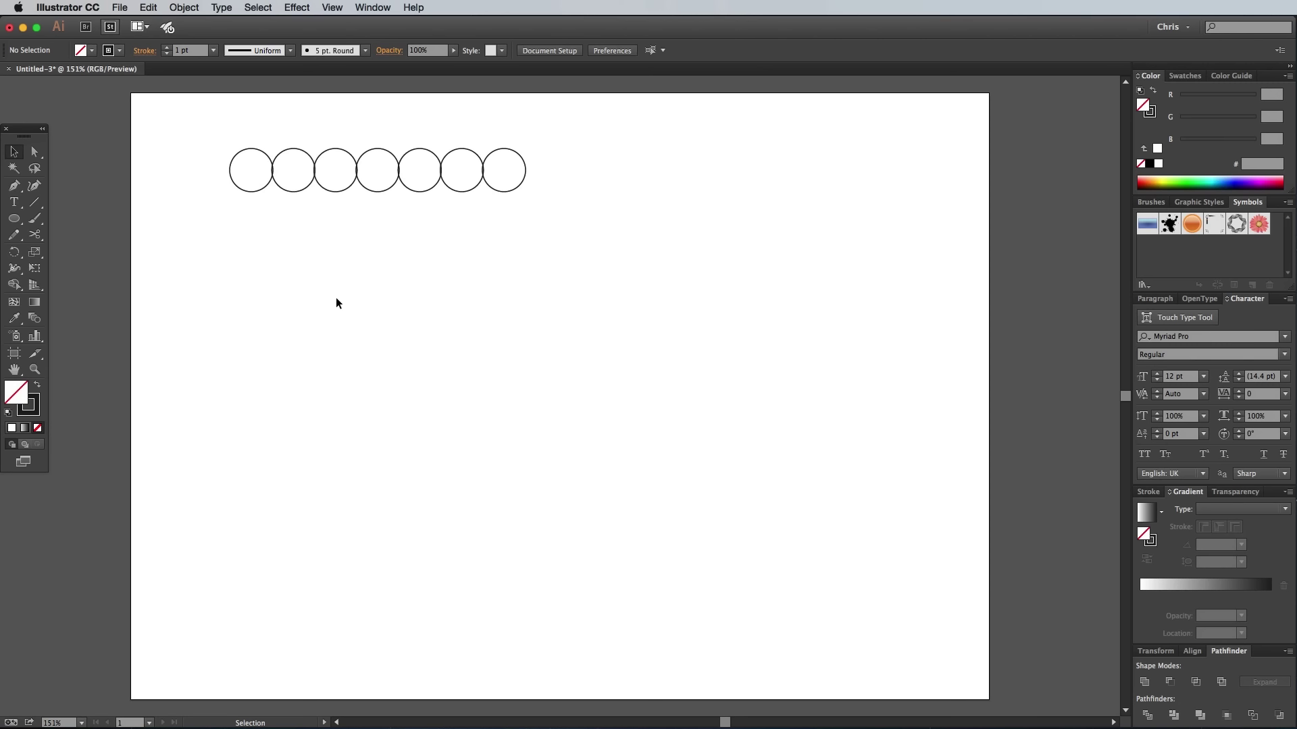
# - Draw a circle about 283 px across below the row and make it the replacement spine of the blend
pyautogui.click(14, 218)
pyautogui.moveTo(406, 275); pyautogui.dragTo(696, 500)
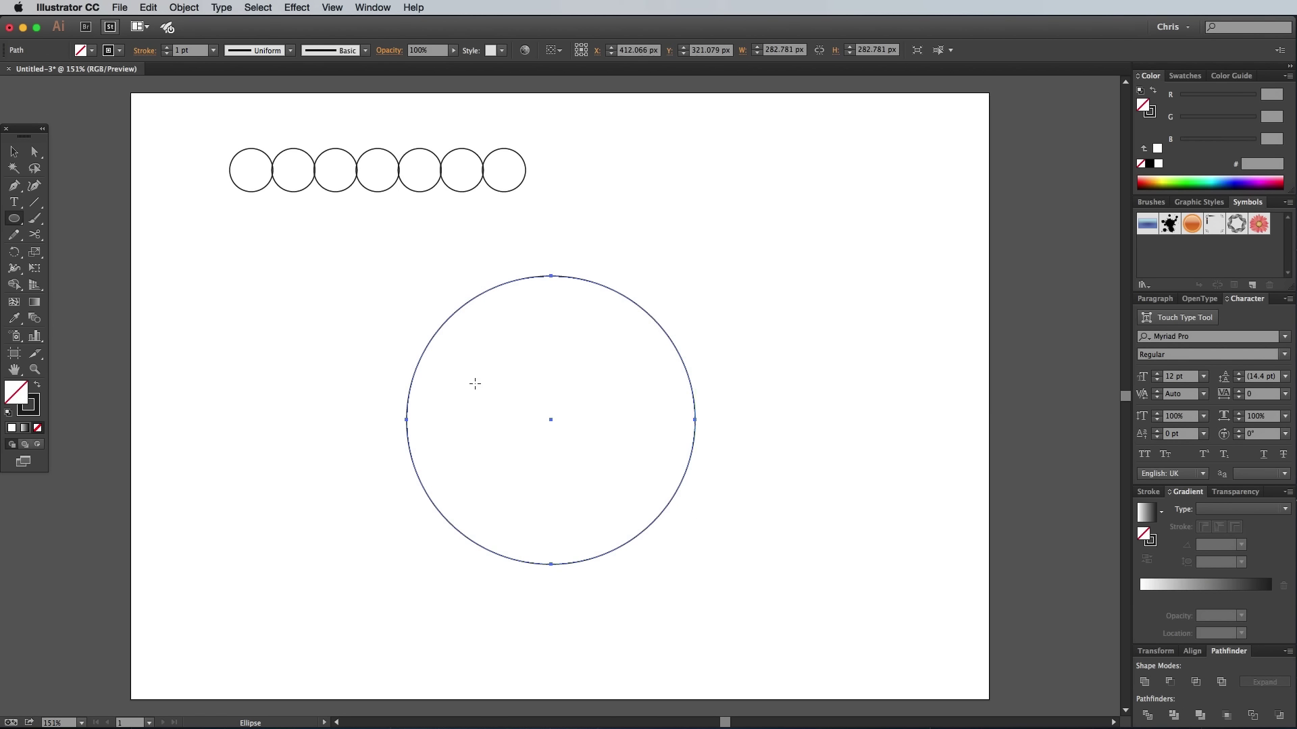
pyautogui.click(18, 158)
pyautogui.keyDown('shift'); pyautogui.click(295, 189); pyautogui.keyUp('shift')
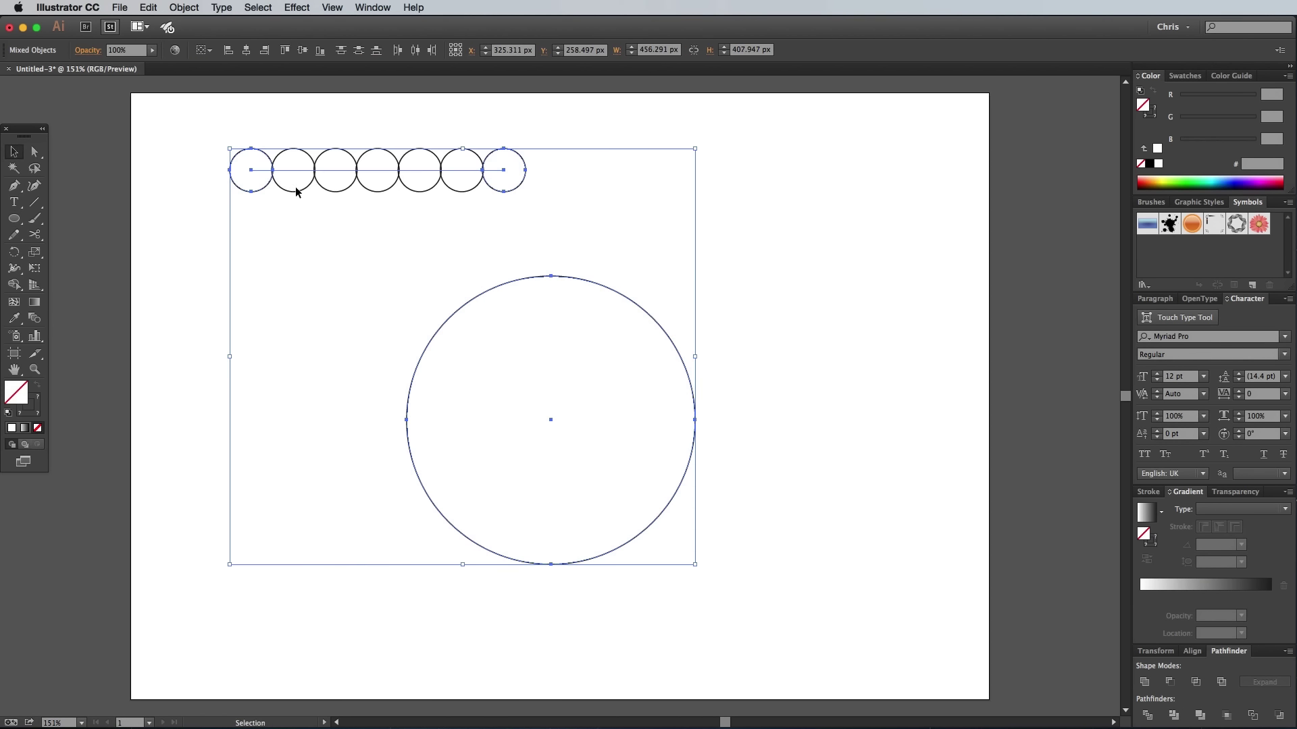
pyautogui.click(189, 9)
pyautogui.moveTo(240, 301)
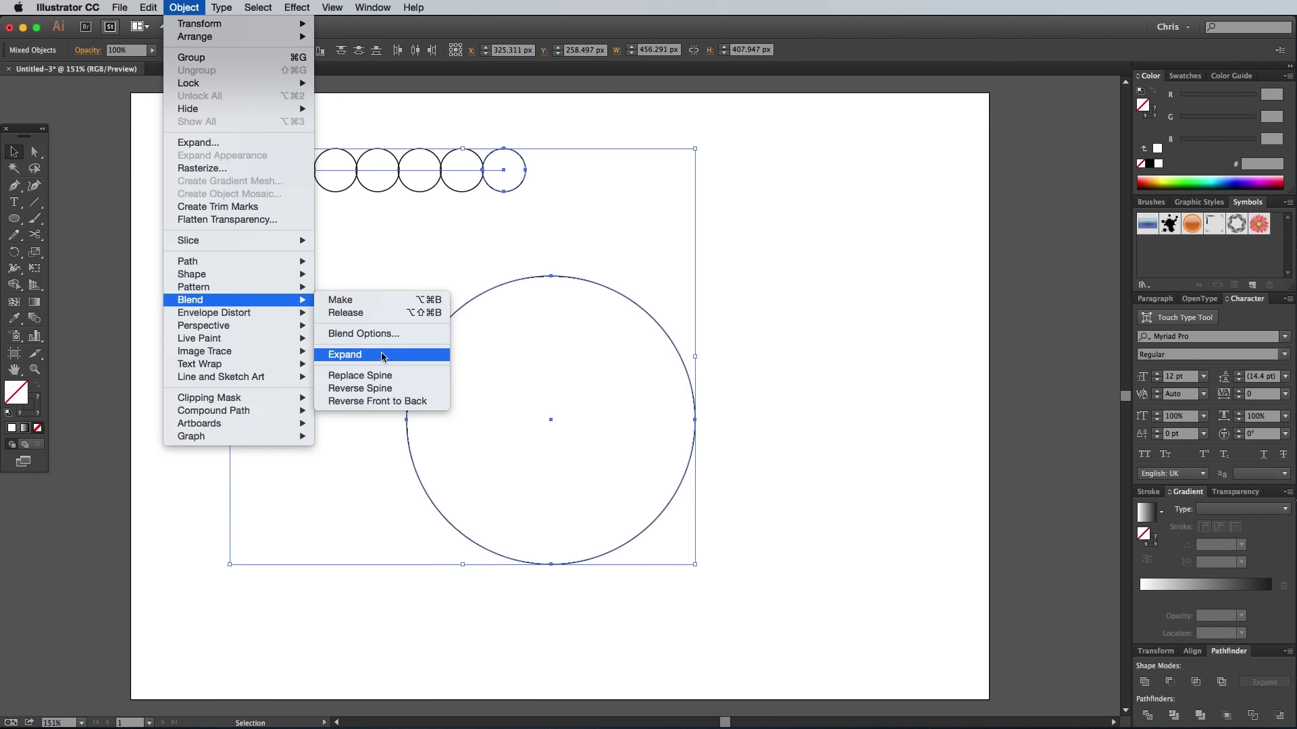
pyautogui.click(381, 382)
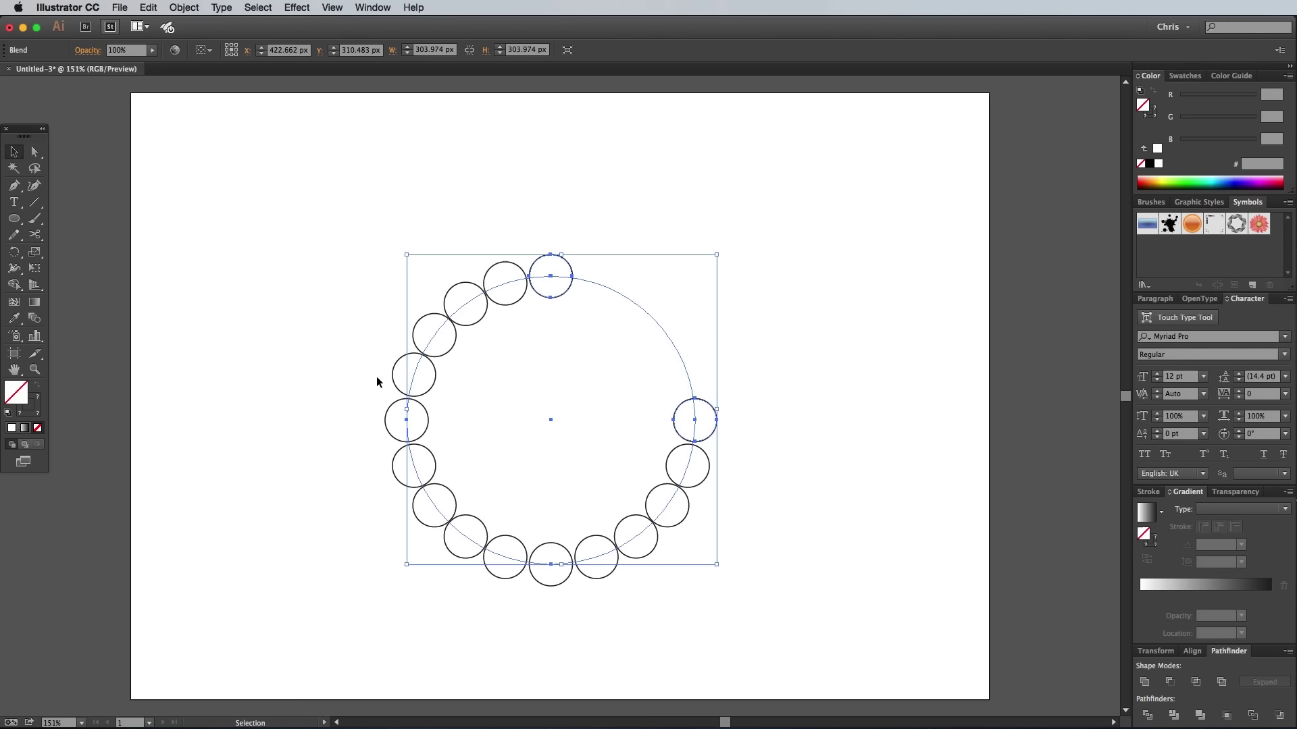
# - Cut the circular blend spine at its top anchor point with the Scissors tool
pyautogui.click(35, 234)
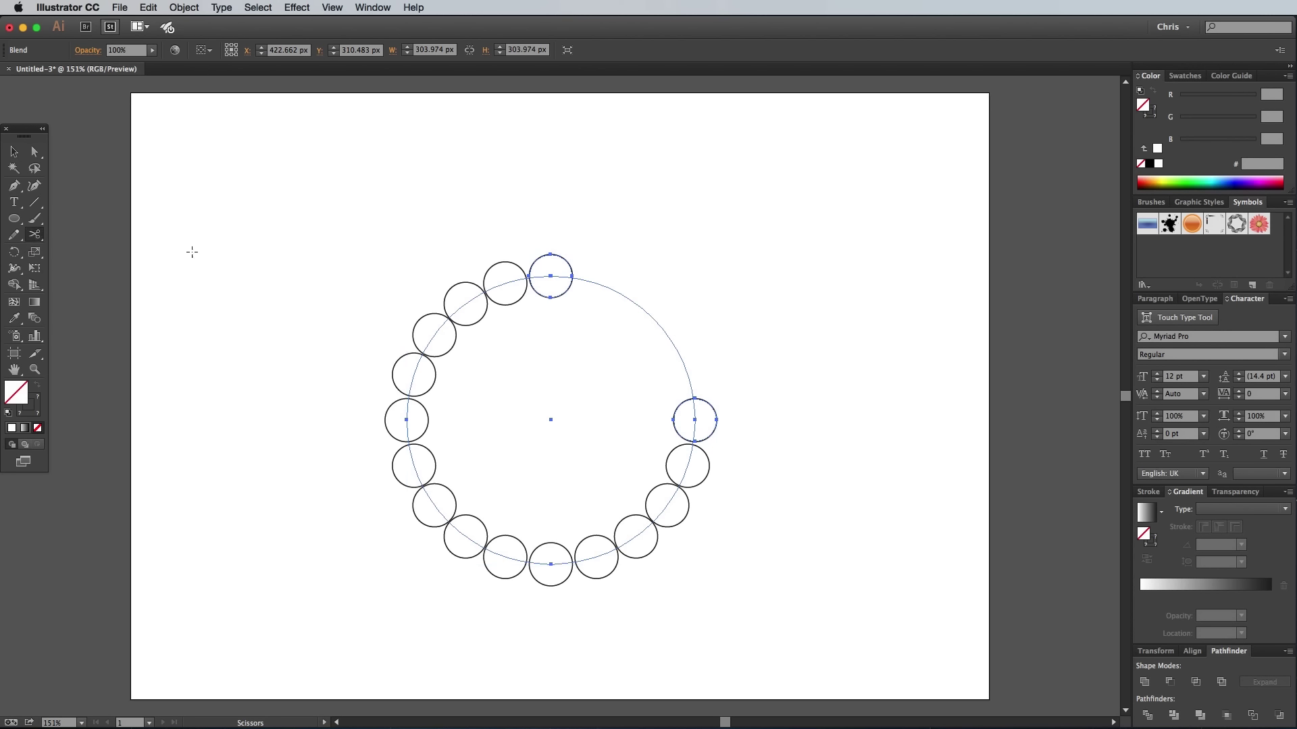
pyautogui.click(551, 276)
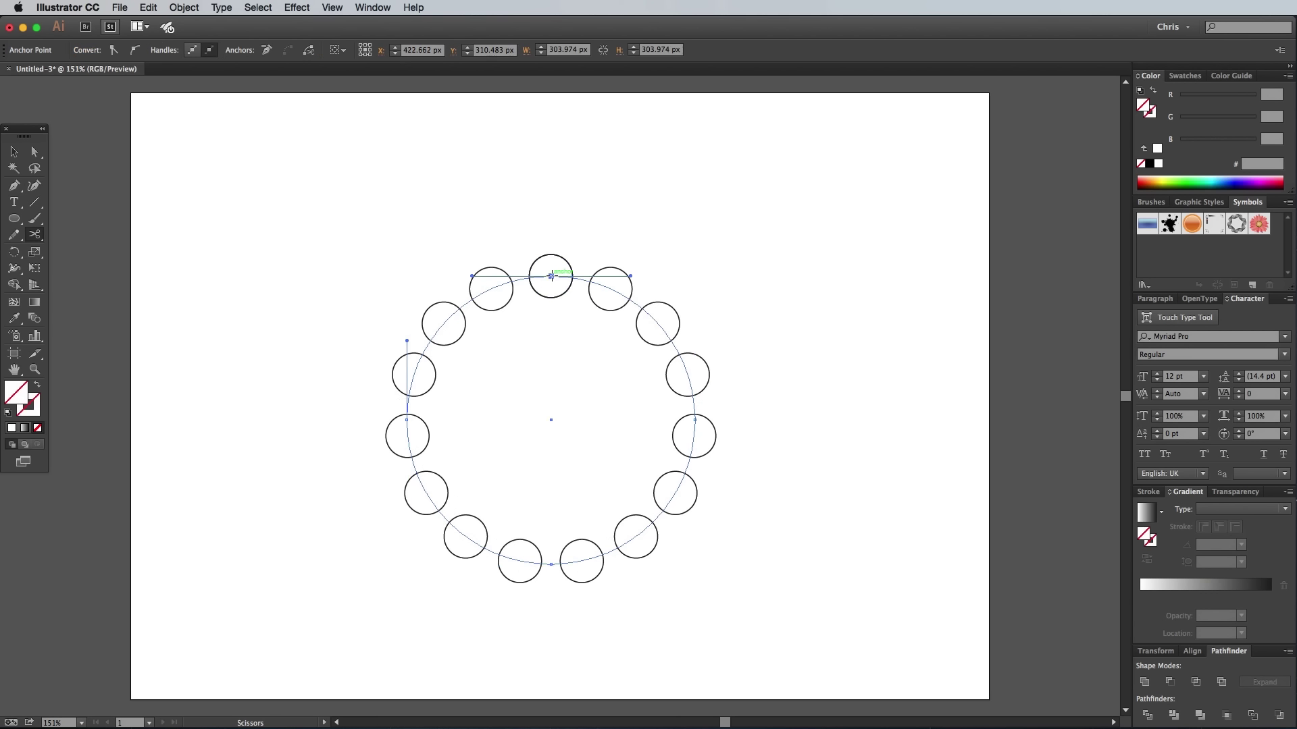
pyautogui.press('v')
# - Set the blend spacing to Specified Steps with 120 steps, with the preview turned on
pyautogui.click(179, 7)
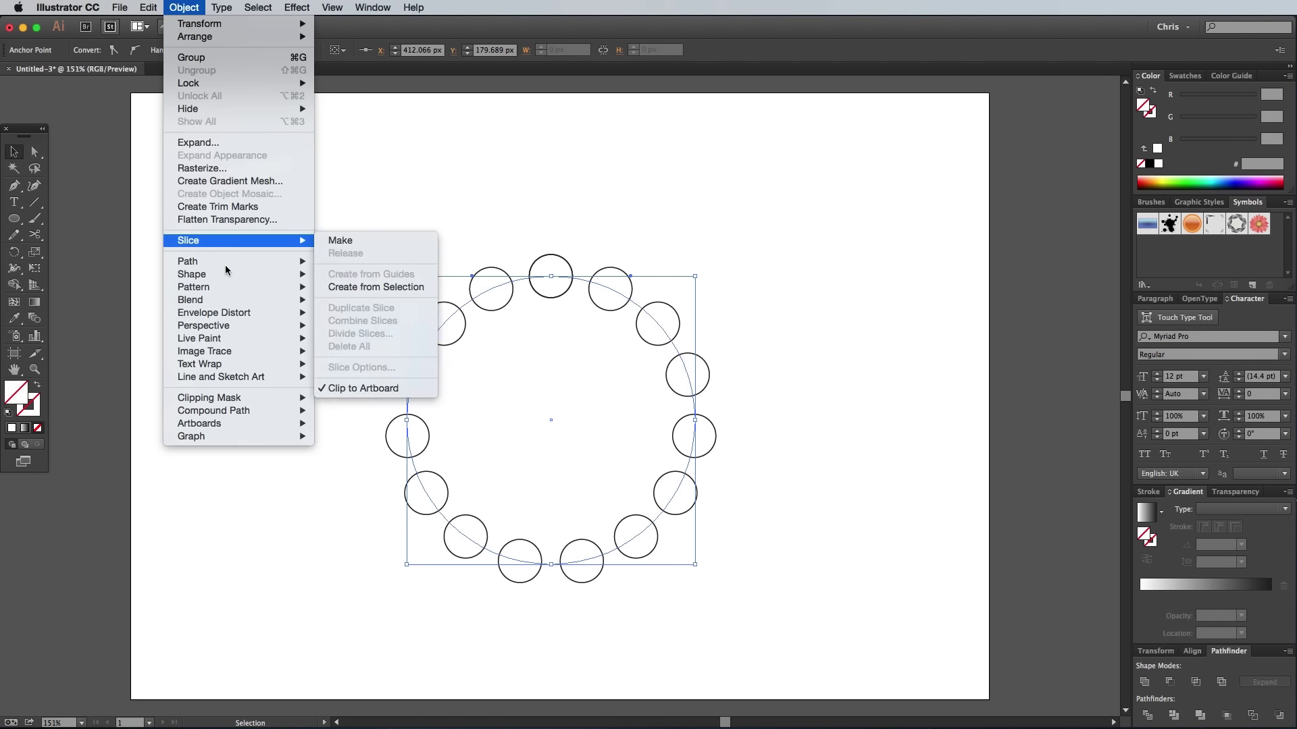
pyautogui.moveTo(225, 302)
pyautogui.click(360, 334)
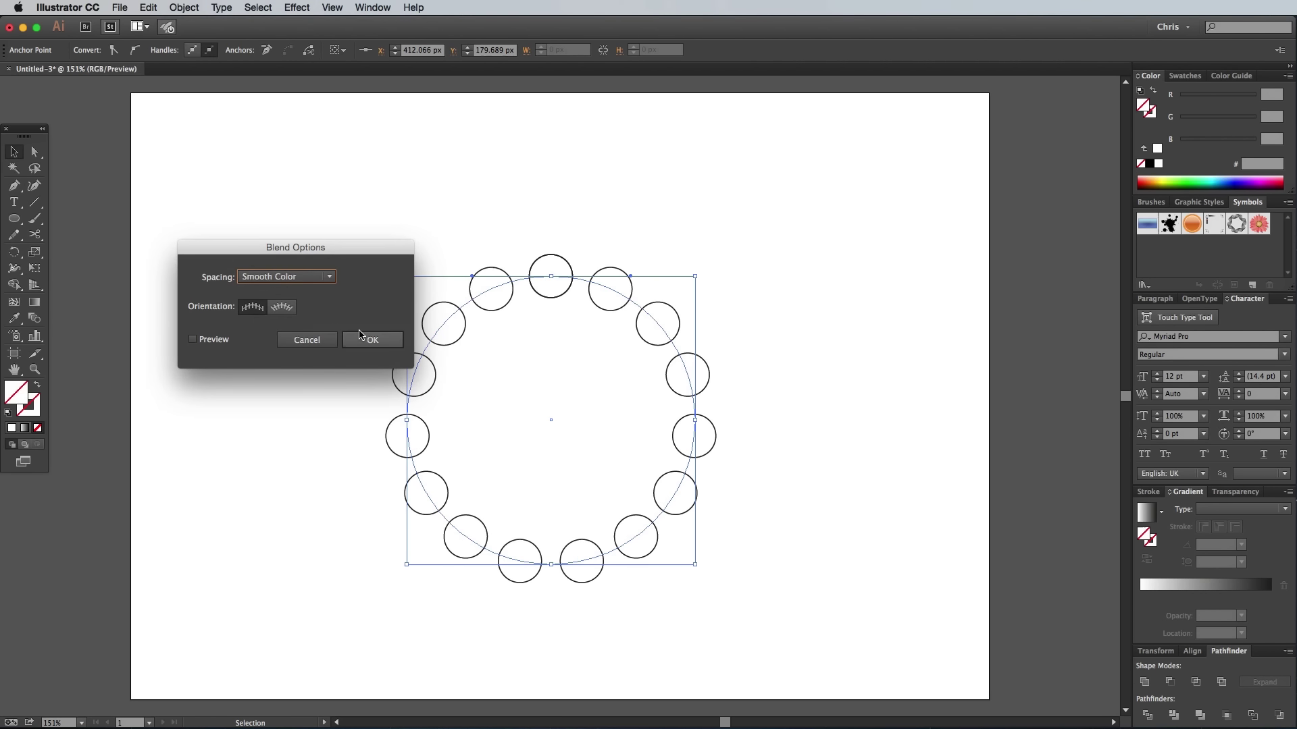
pyautogui.click(208, 343)
pyautogui.click(287, 277)
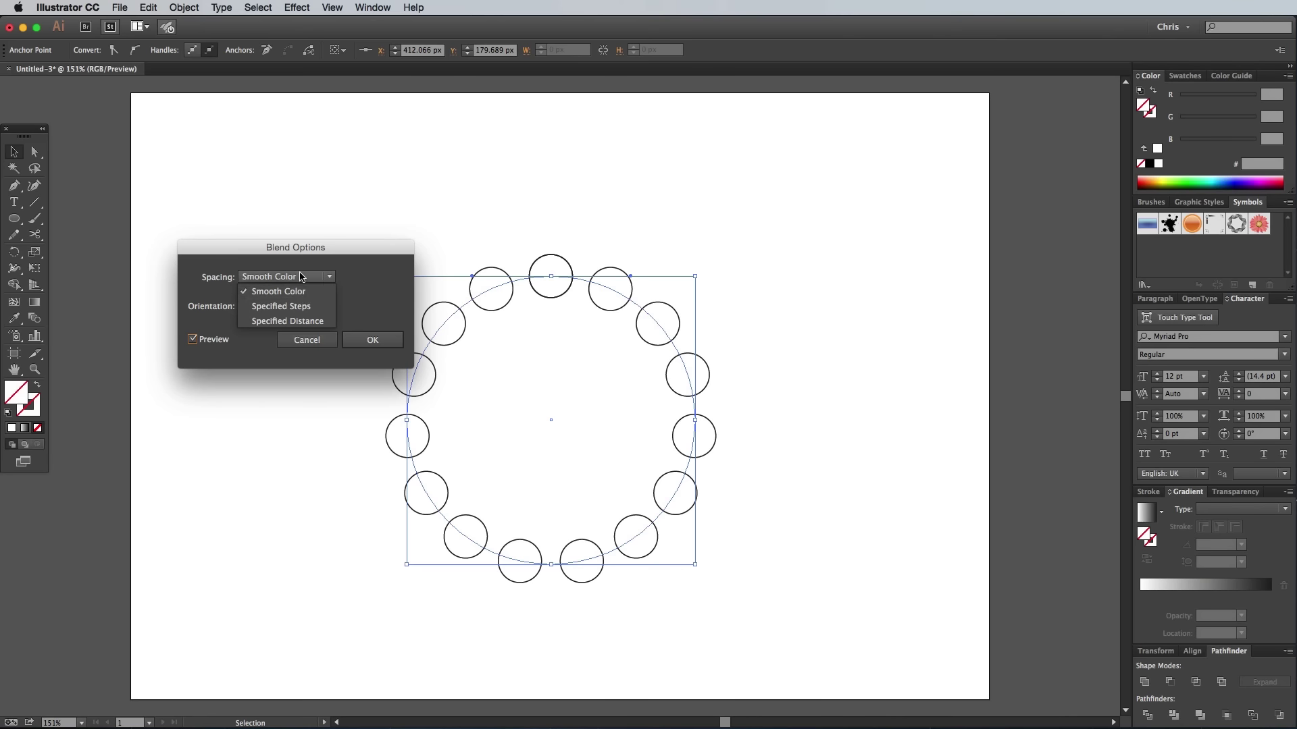
pyautogui.click(277, 301)
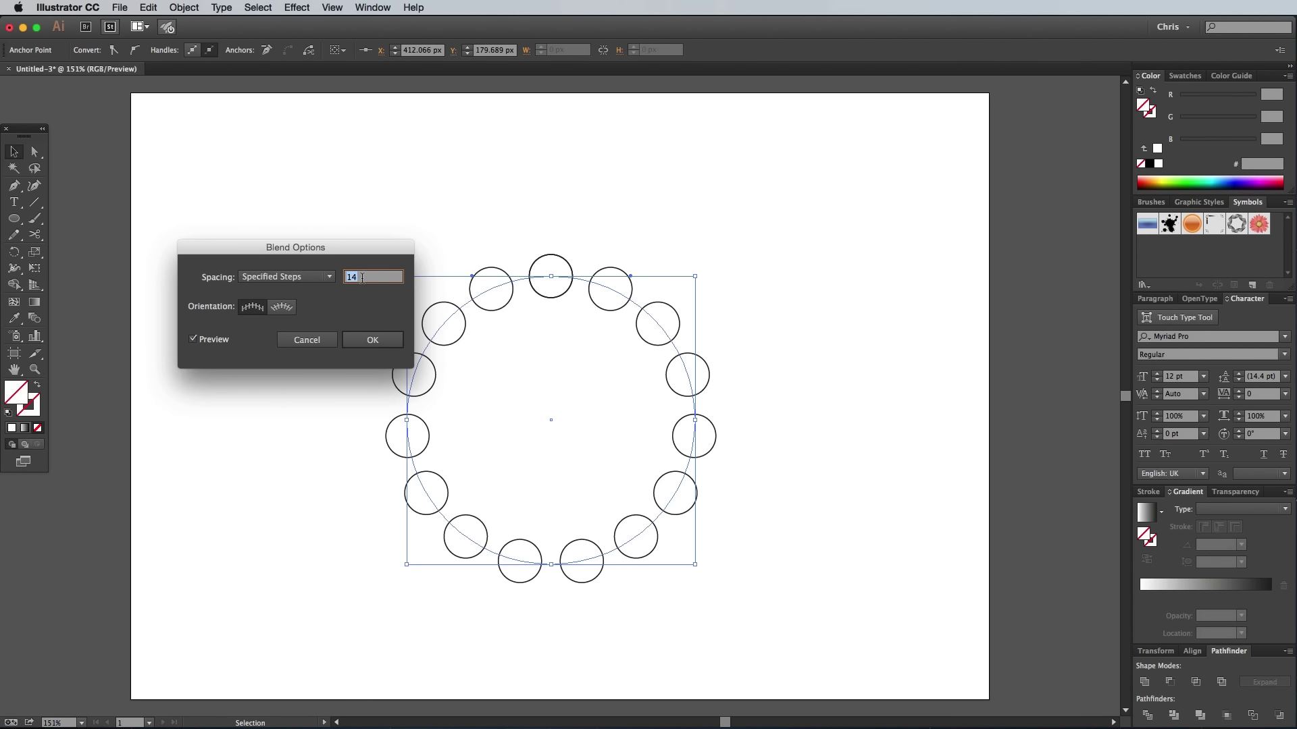
pyautogui.hotkey('shift', 'Up')
pyautogui.hotkey('shift', 'Up')
pyautogui.hotkey('shift', 'Up')
pyautogui.hotkey('shift', 'Up')
pyautogui.hotkey('shift', 'Up')
pyautogui.hotkey('shift', 'Up')
pyautogui.hotkey('shift', 'Up')
pyautogui.hotkey('shift', 'Up')
pyautogui.hotkey('shift', 'Up')
pyautogui.hotkey('shift', 'Up')
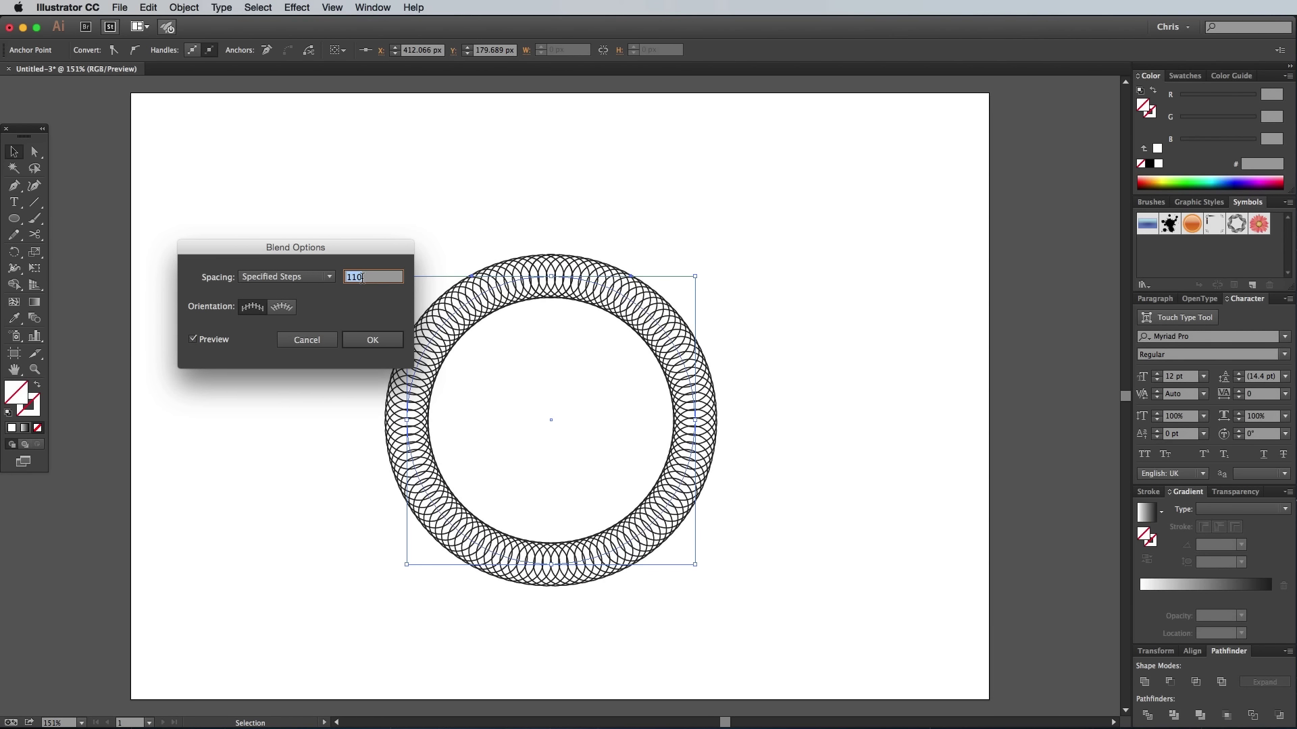
pyautogui.scroll(10, 362, 277)
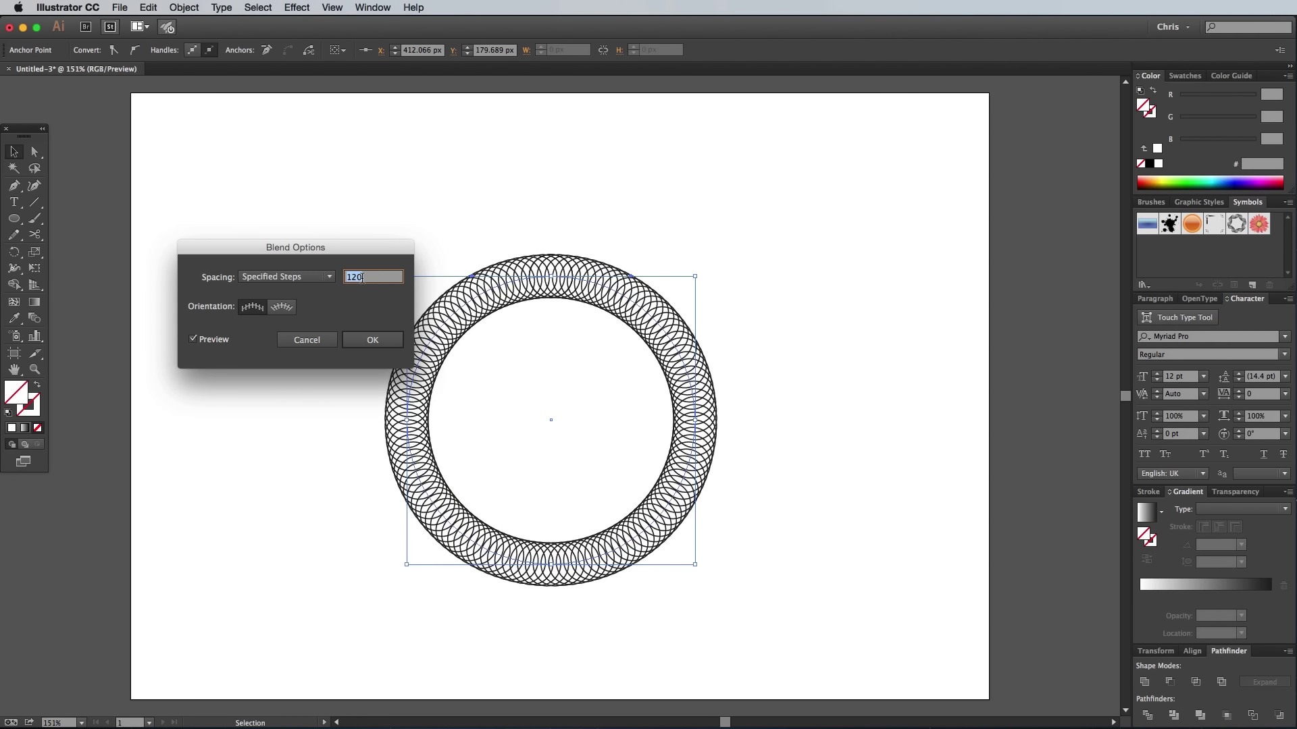
pyautogui.click(373, 338)
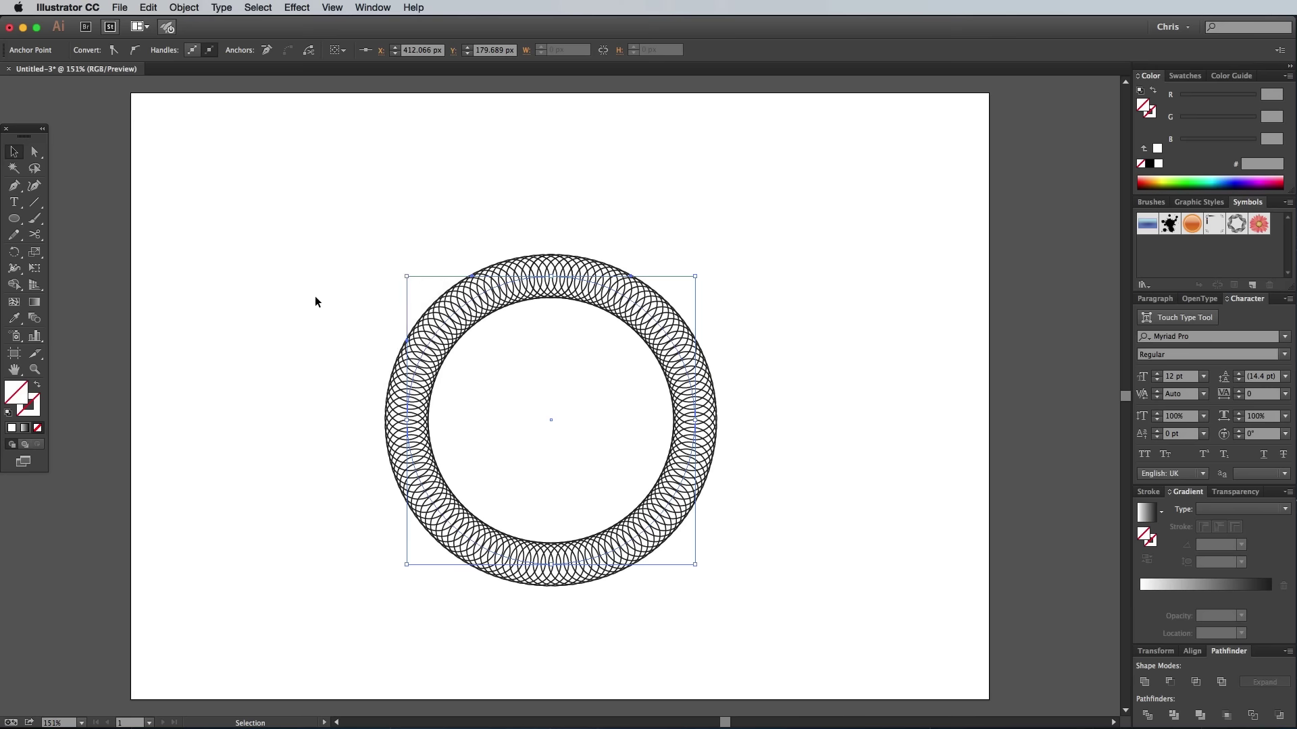
# - Duplicate the blended ring in place and scale the copy proportionally to about 168 px wide inside the original
pyautogui.click(315, 298)
pyautogui.moveTo(330, 249); pyautogui.dragTo(517, 360)
pyautogui.press('v')
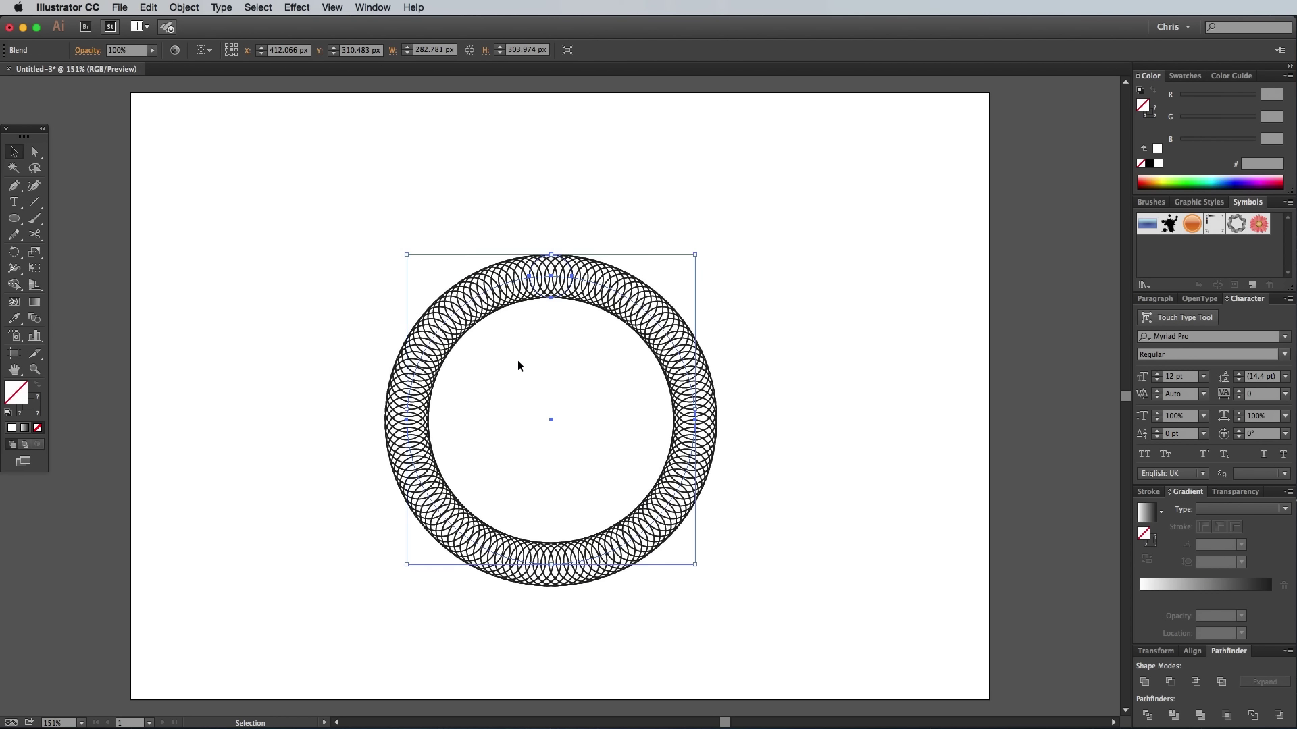
pyautogui.moveTo(406, 255); pyautogui.dragTo(466, 318)
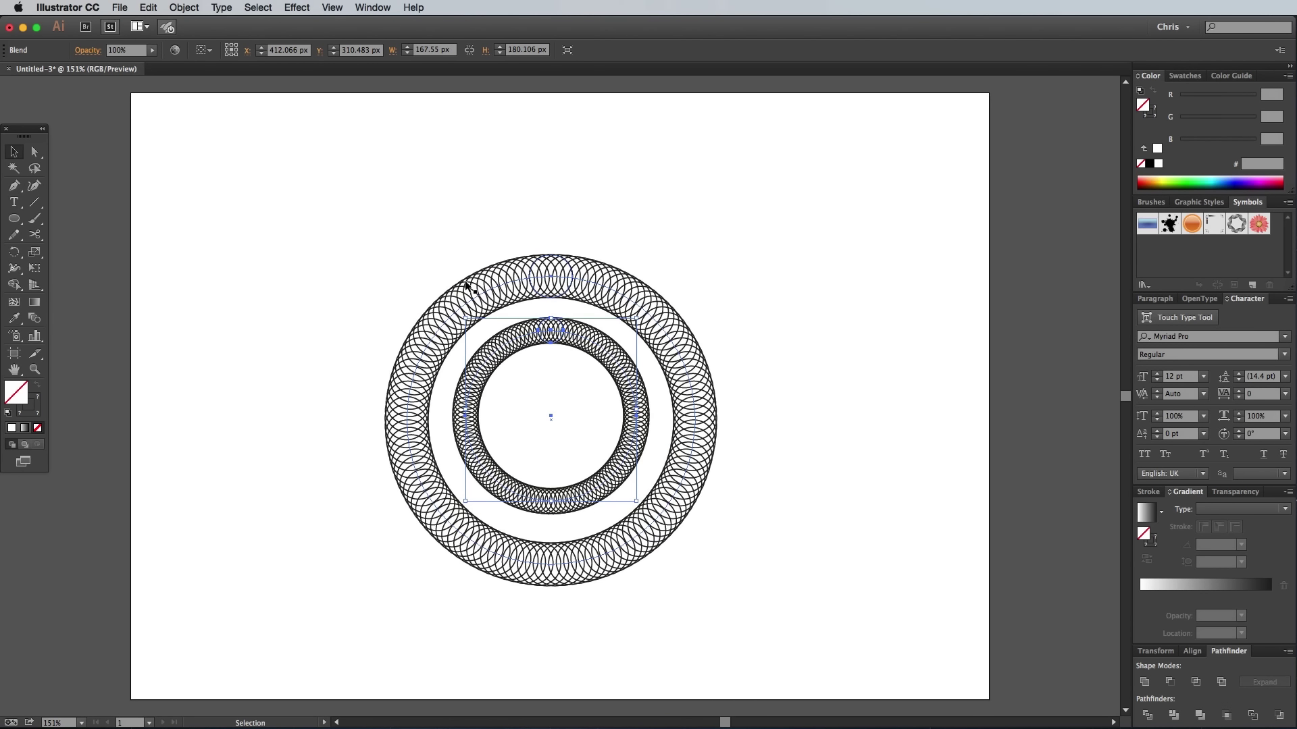
pyautogui.click(336, 242)
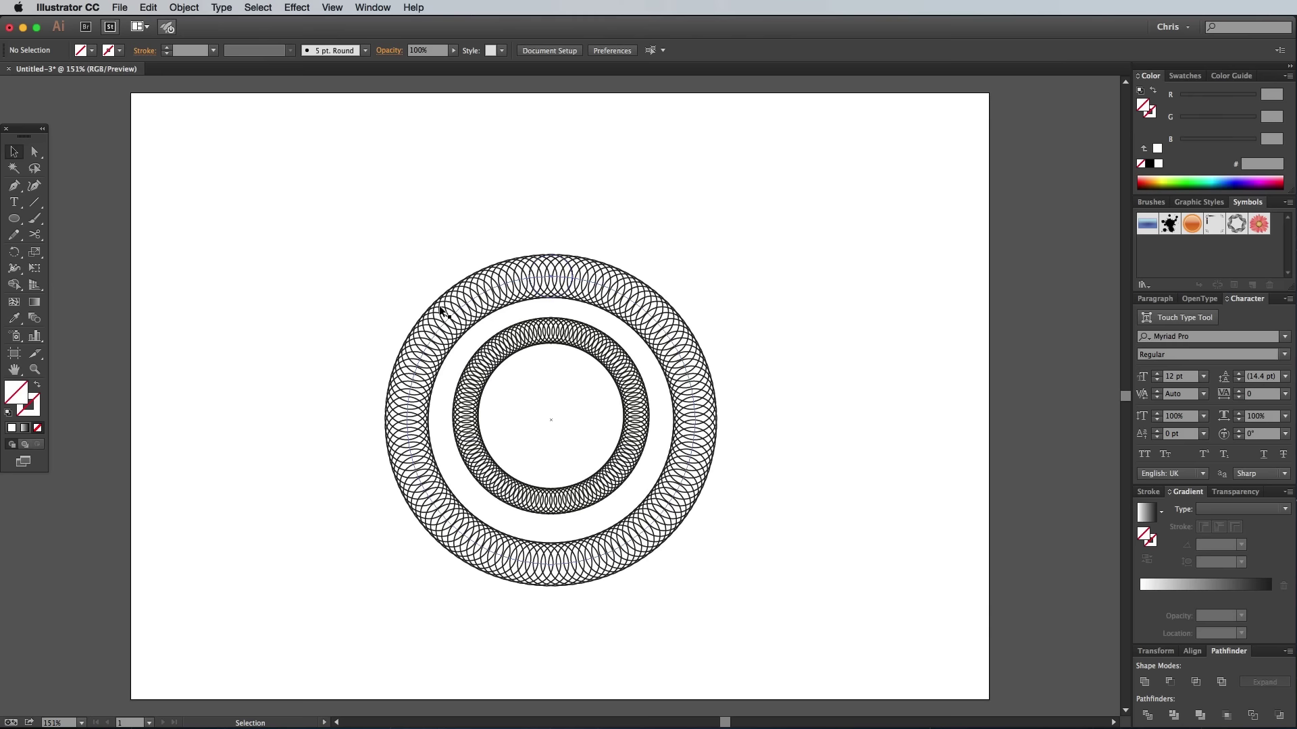
# - Show the rulers and add a vertical and a horizontal guide crossing at the artboard's centre
pyautogui.press('super+r')
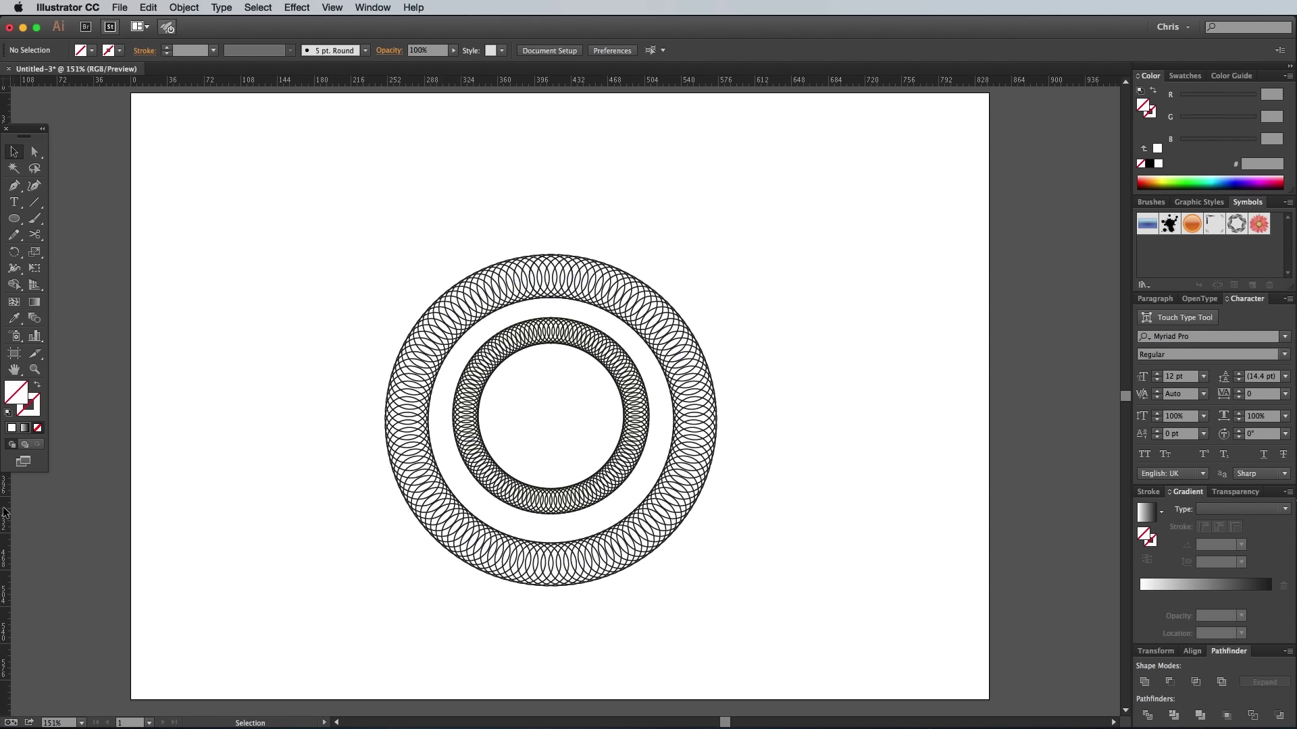
pyautogui.moveTo(4, 512); pyautogui.dragTo(559, 504)
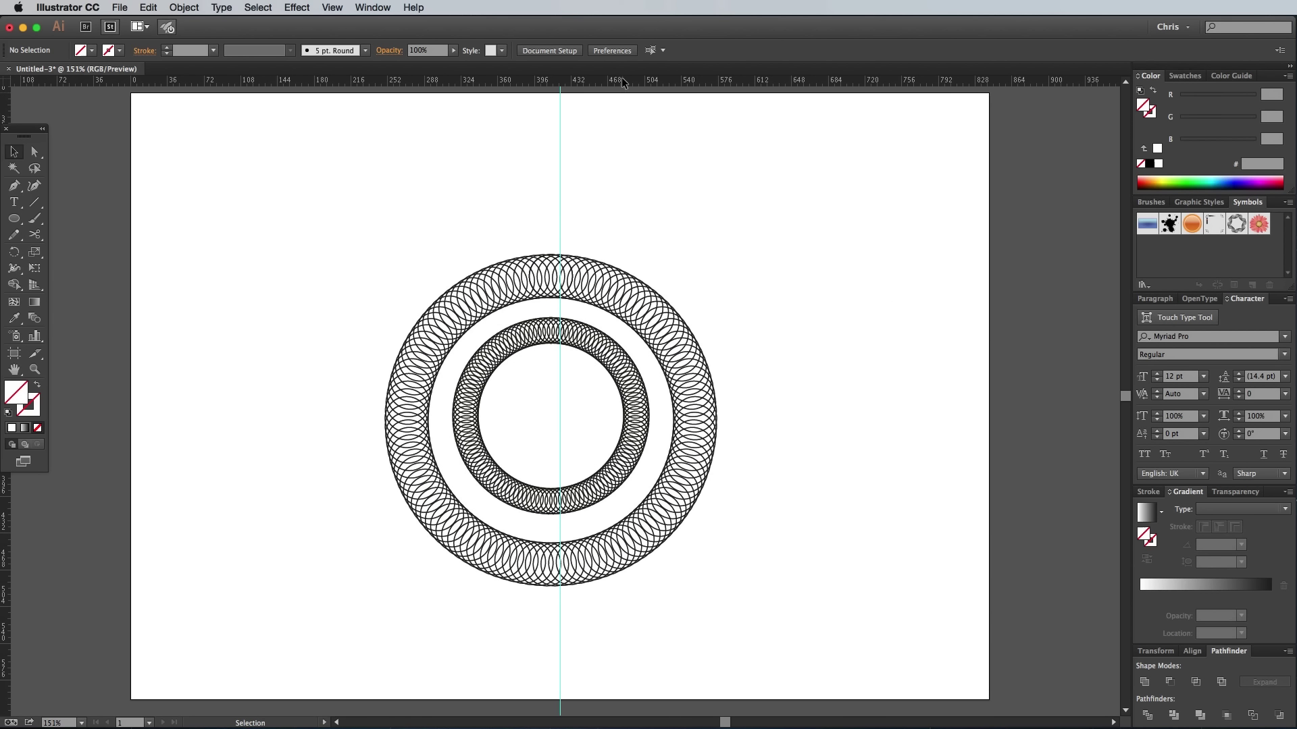
pyautogui.moveTo(621, 77); pyautogui.dragTo(645, 388)
# - Move the inner and outer rings so both centres sit on the intersection of the guides
pyautogui.click(501, 420)
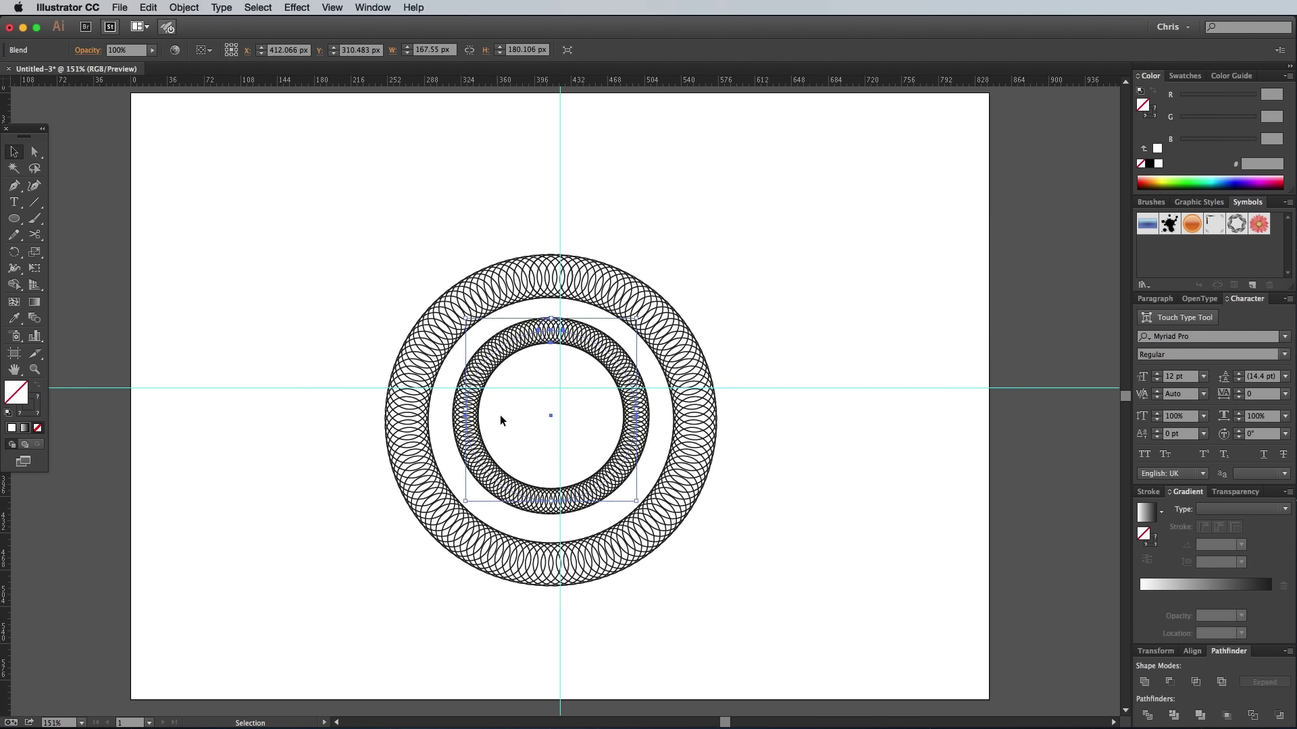
pyautogui.press('super+equal')
pyautogui.press('super+equal')
pyautogui.press('super+equal')
pyautogui.press('super+equal')
pyautogui.press('super+equal')
pyautogui.press('super+equal')
pyautogui.moveTo(449, 525); pyautogui.dragTo(521, 299)
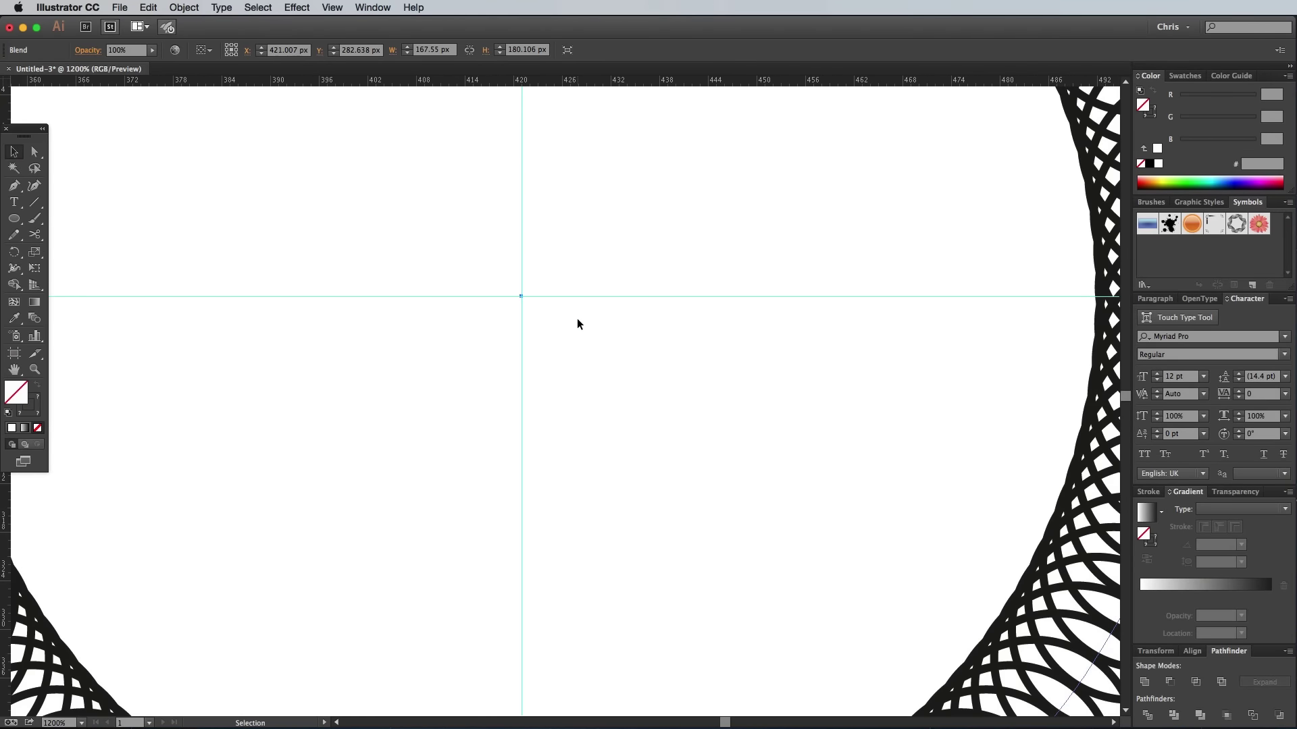
pyautogui.press('super+z')
pyautogui.moveTo(448, 557); pyautogui.dragTo(522, 297)
pyautogui.click(595, 368)
pyautogui.press('super+minus')
pyautogui.press('super+0')
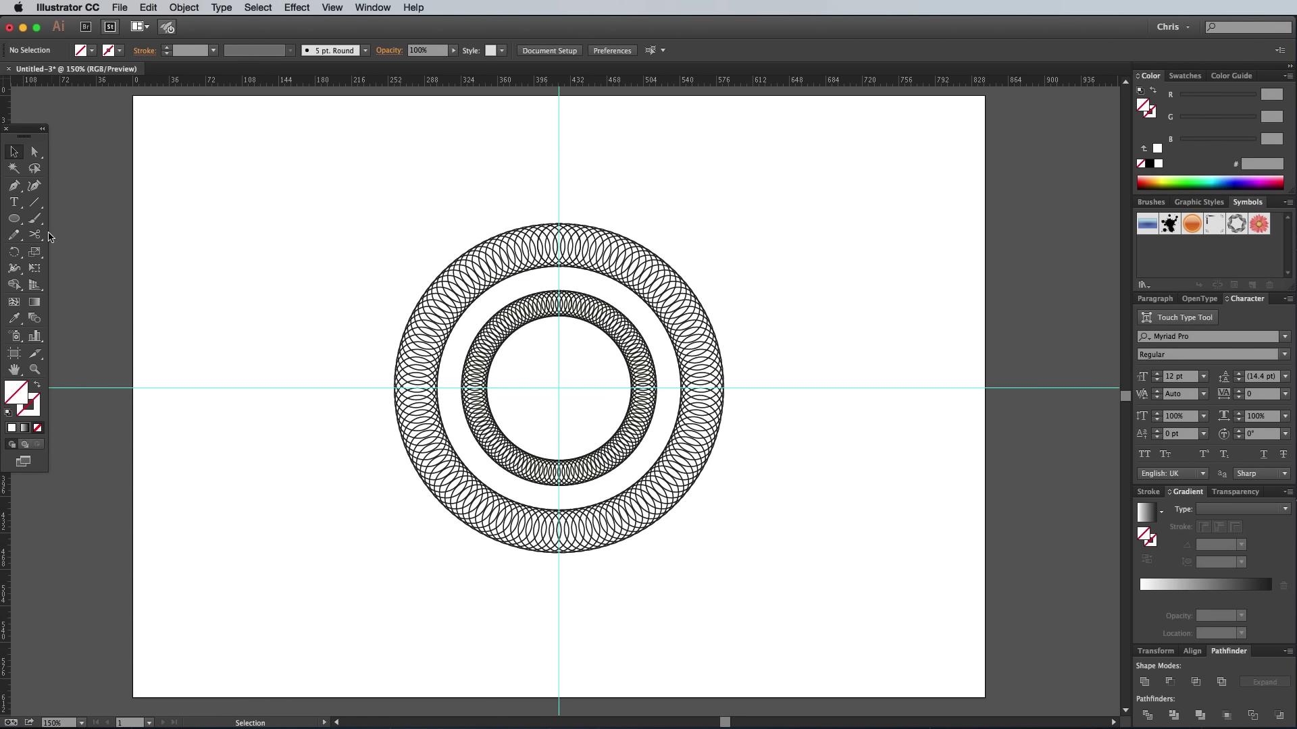
# - Draw an unfilled circle about 18 px across in the artboard's upper-left area
pyautogui.click(14, 218)
pyautogui.moveTo(232, 184); pyautogui.dragTo(247, 202)
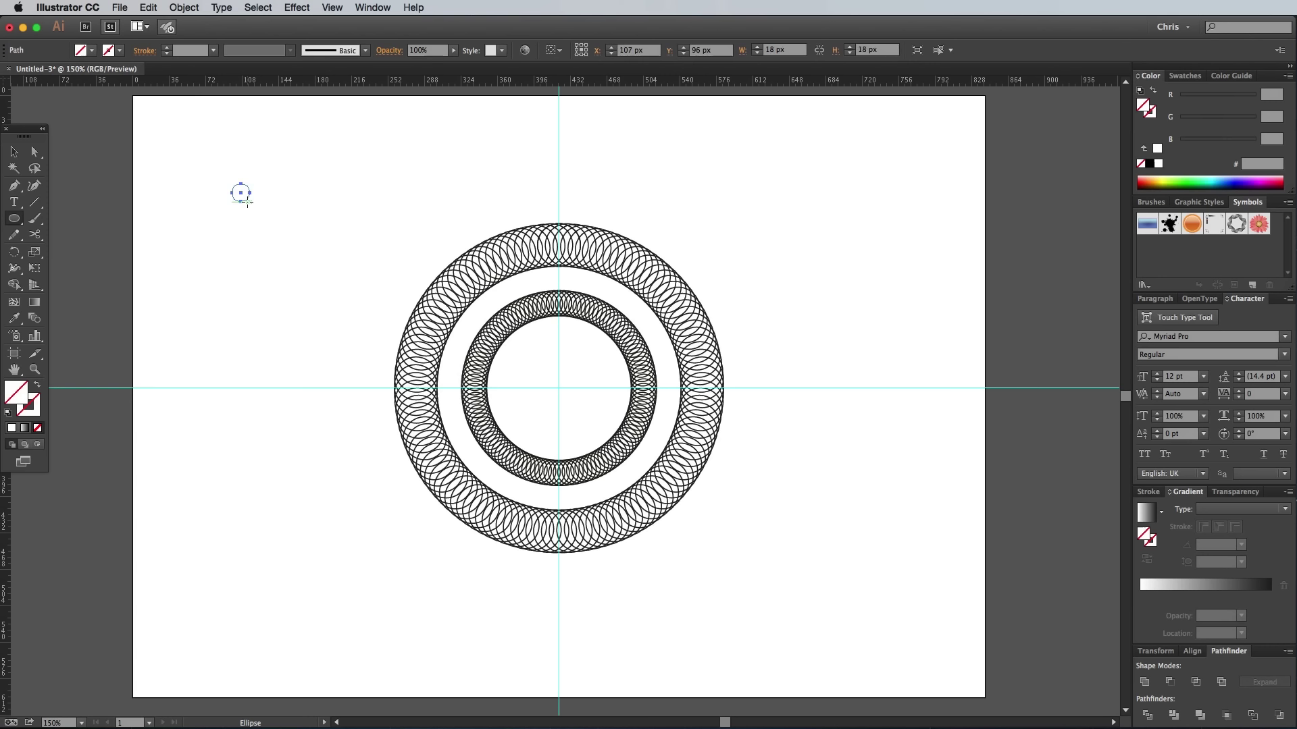
# - Give the small circle a black stroke and blend it with a copy placed about 182 px to its right
pyautogui.click(1149, 163)
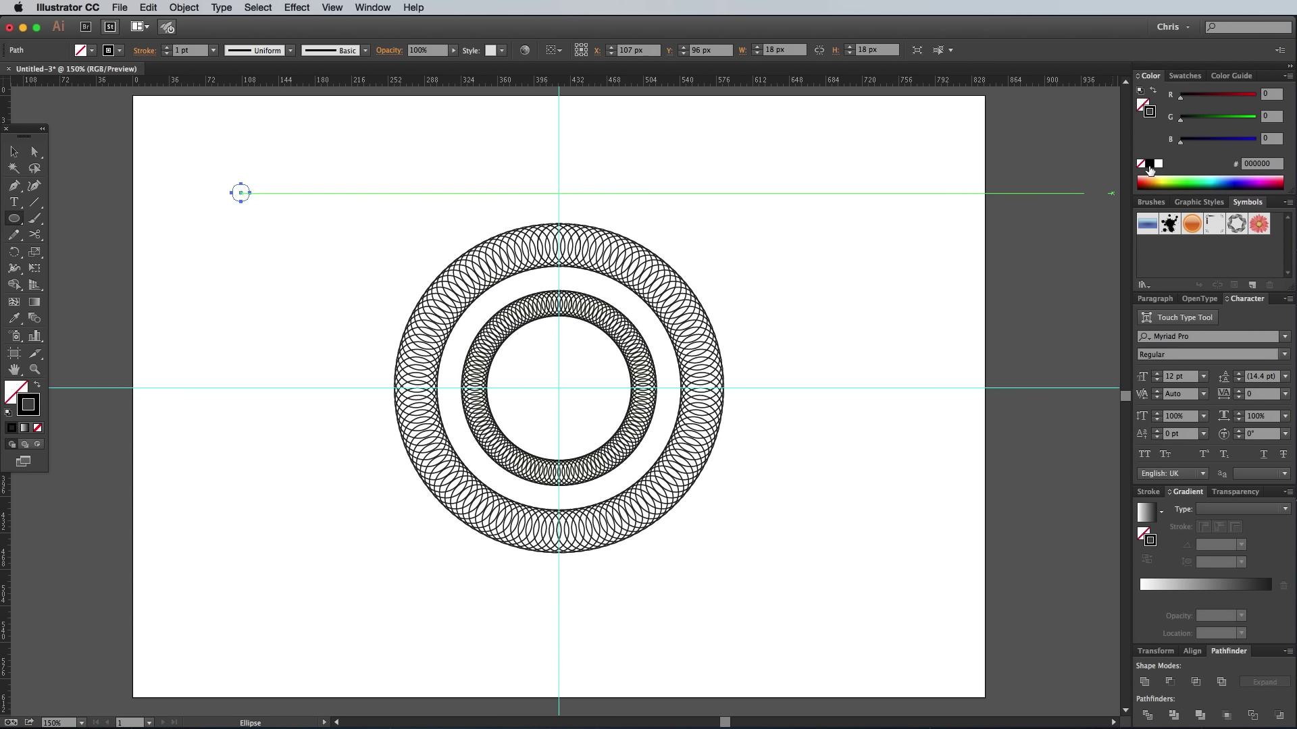
pyautogui.click(16, 154)
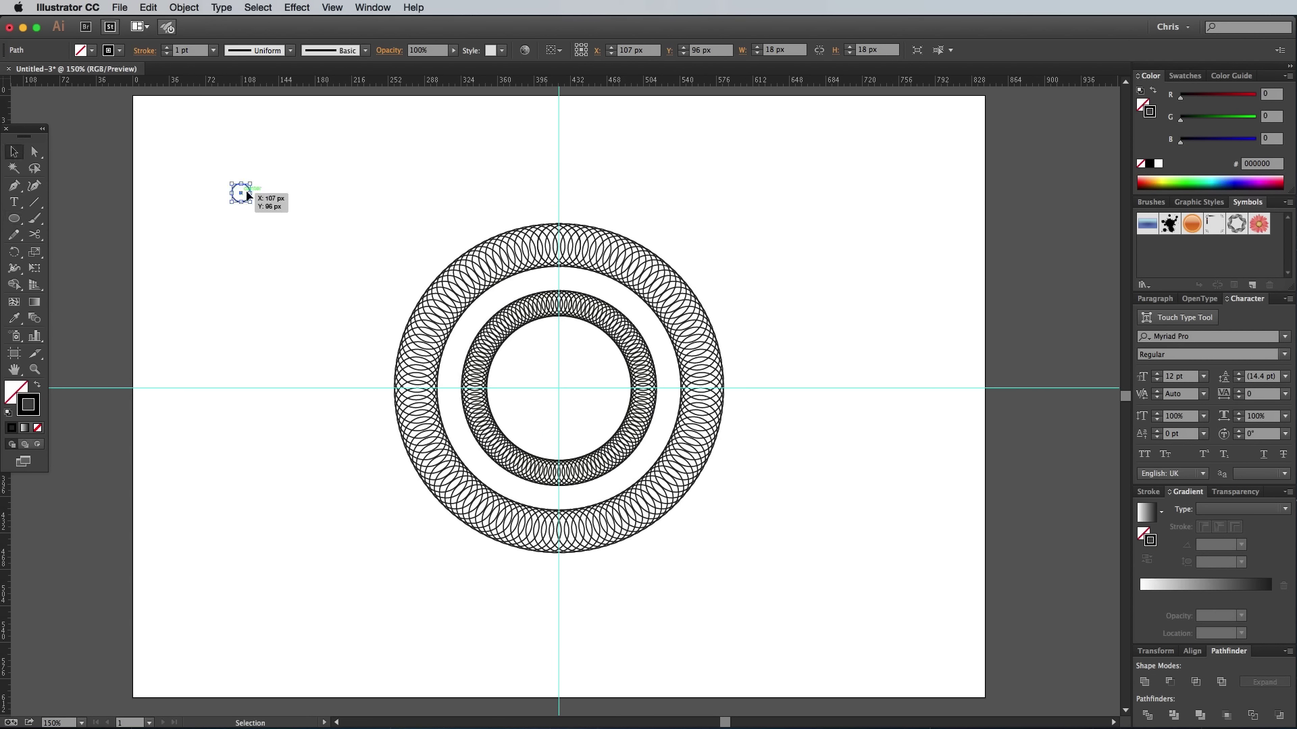
pyautogui.moveTo(241, 192); pyautogui.dragTo(424, 192)
pyautogui.moveTo(332, 193); pyautogui.dragTo(428, 206)
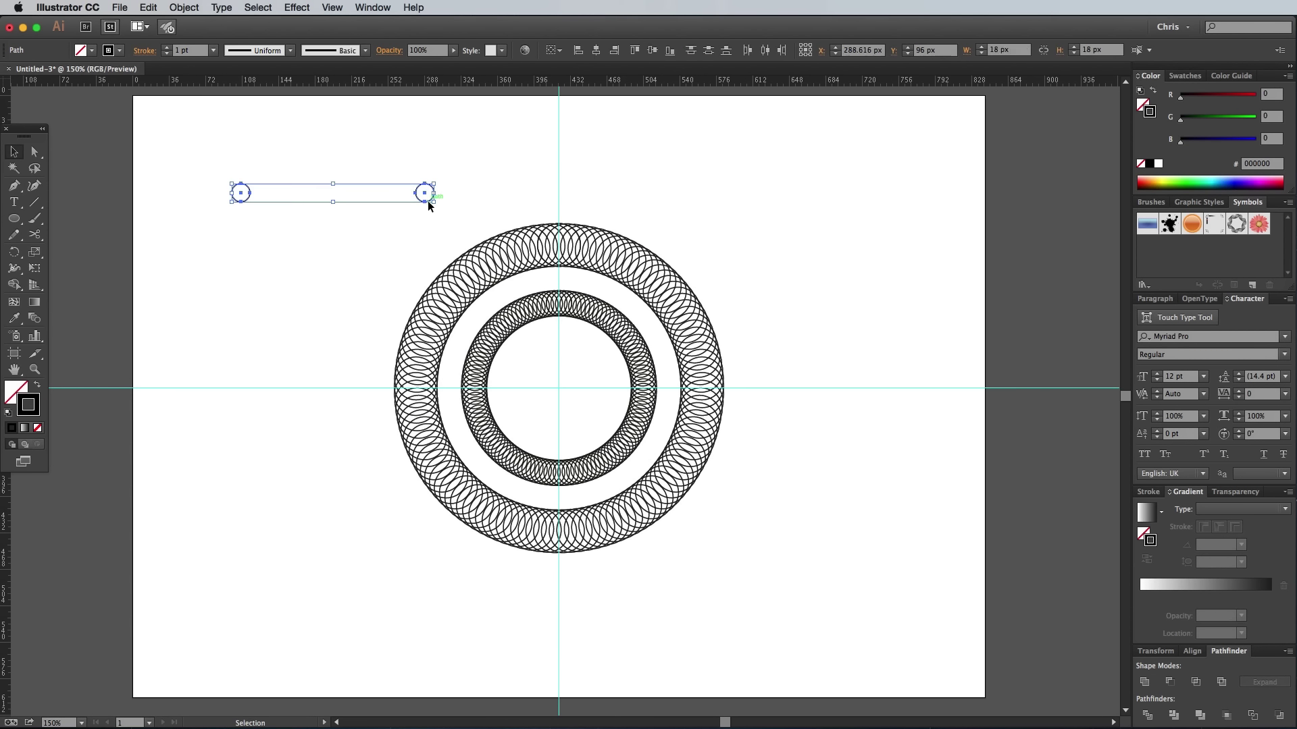
pyautogui.click(183, 8)
pyautogui.moveTo(233, 292)
pyautogui.click(337, 292)
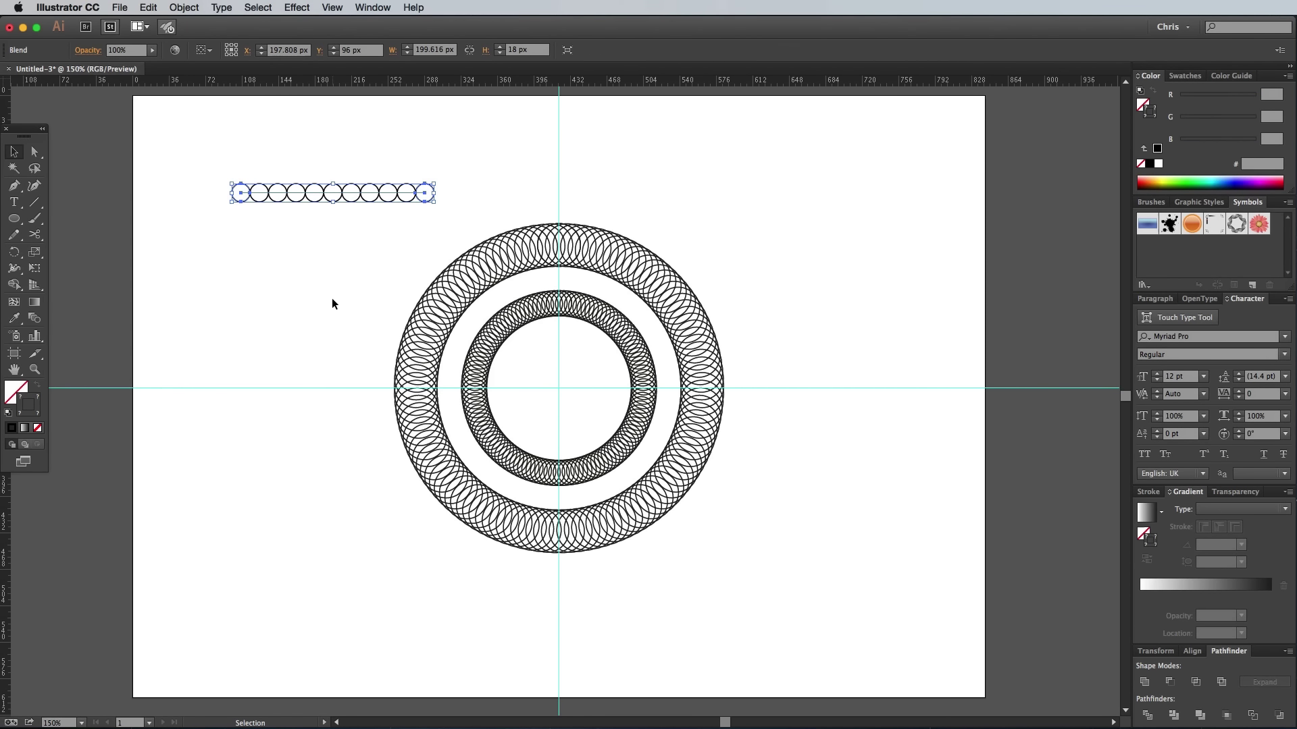
# - Draw a circle about 218 px across centred on the guide intersection and make it the spine of the blended circle row
pyautogui.press('l')
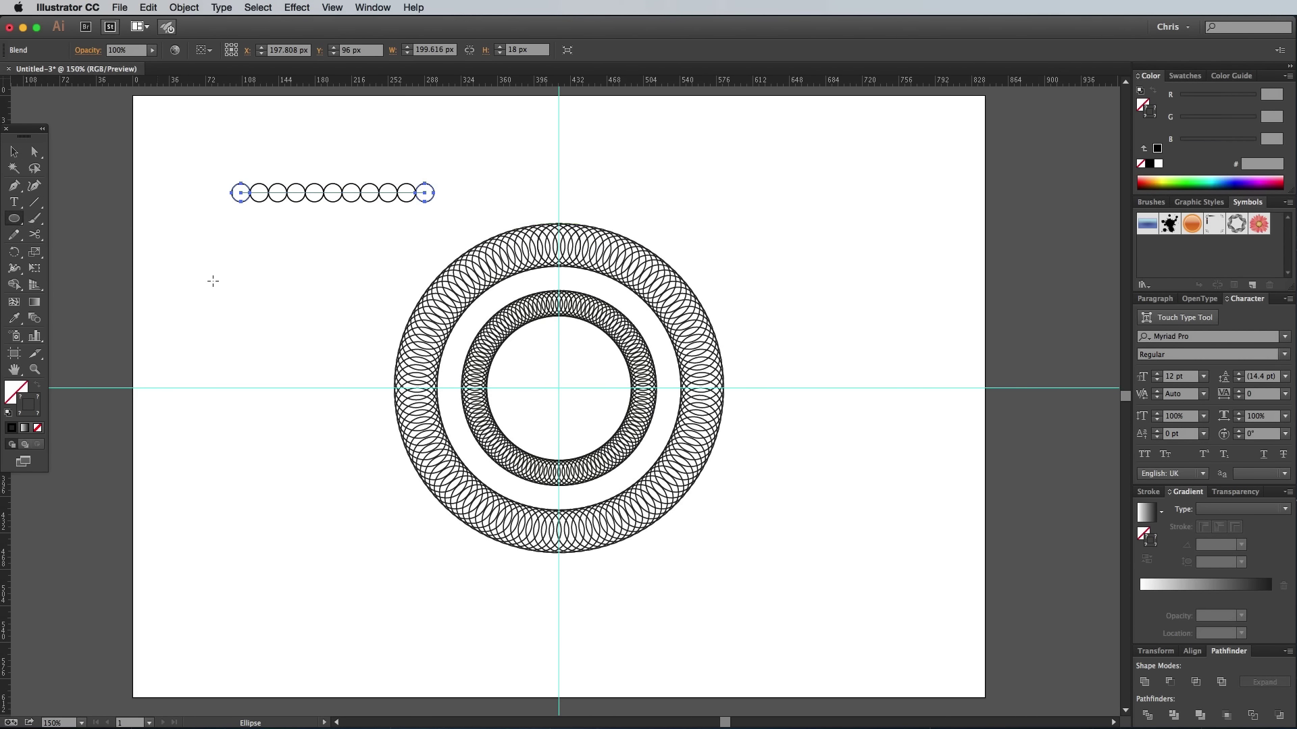
pyautogui.moveTo(559, 388); pyautogui.dragTo(449, 309)
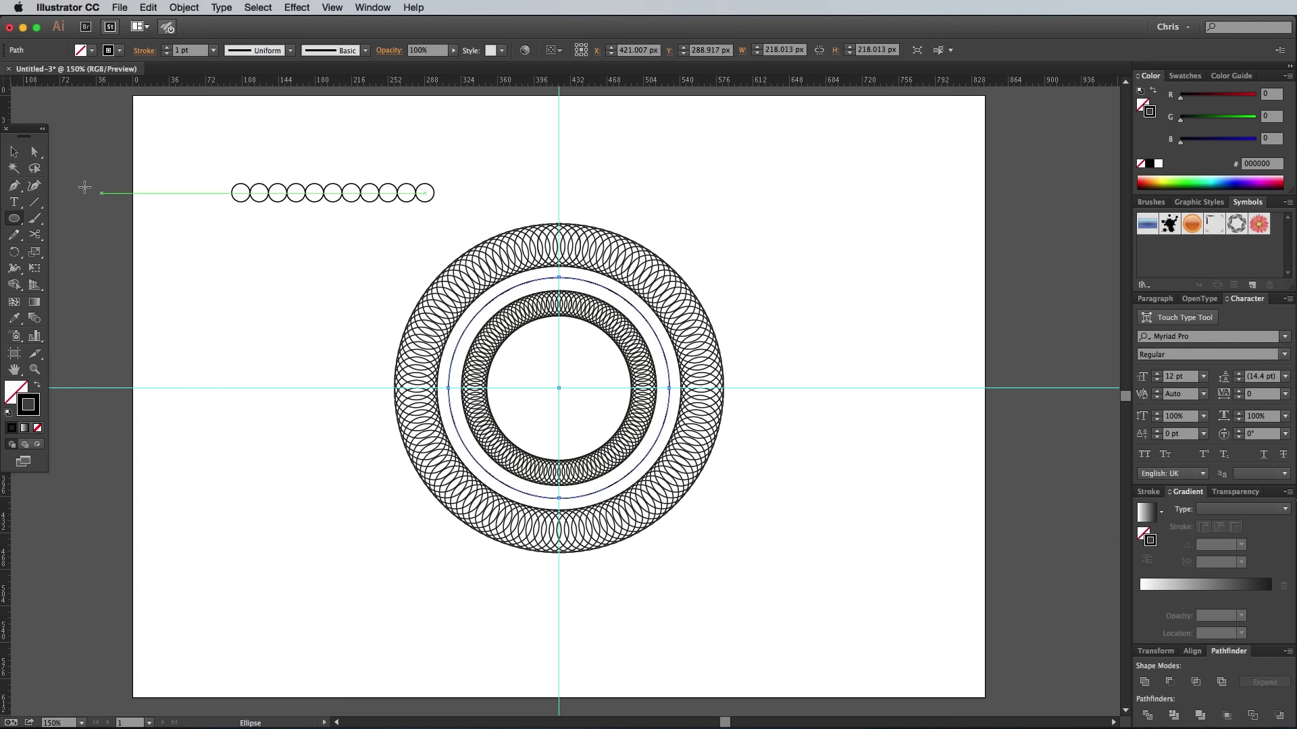
pyautogui.click(15, 154)
pyautogui.keyDown('shift'); pyautogui.click(265, 193); pyautogui.keyUp('shift')
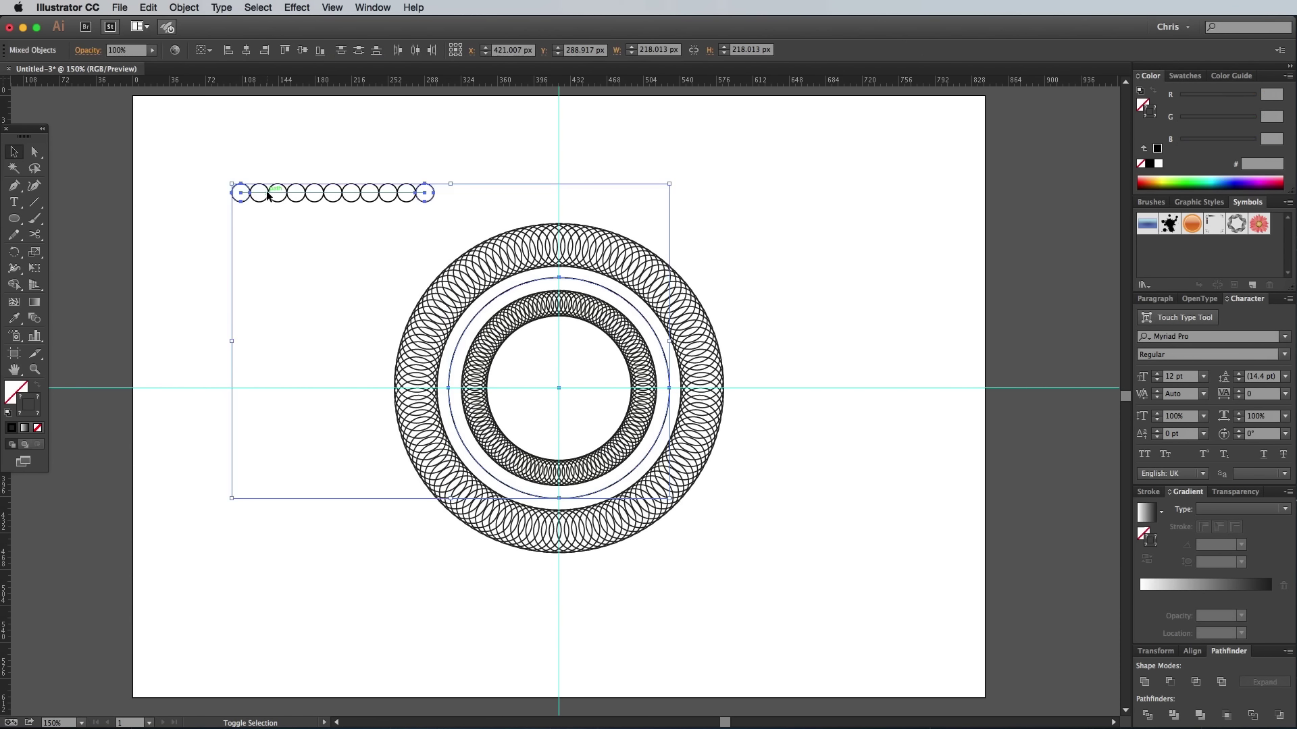
pyautogui.click(185, 8)
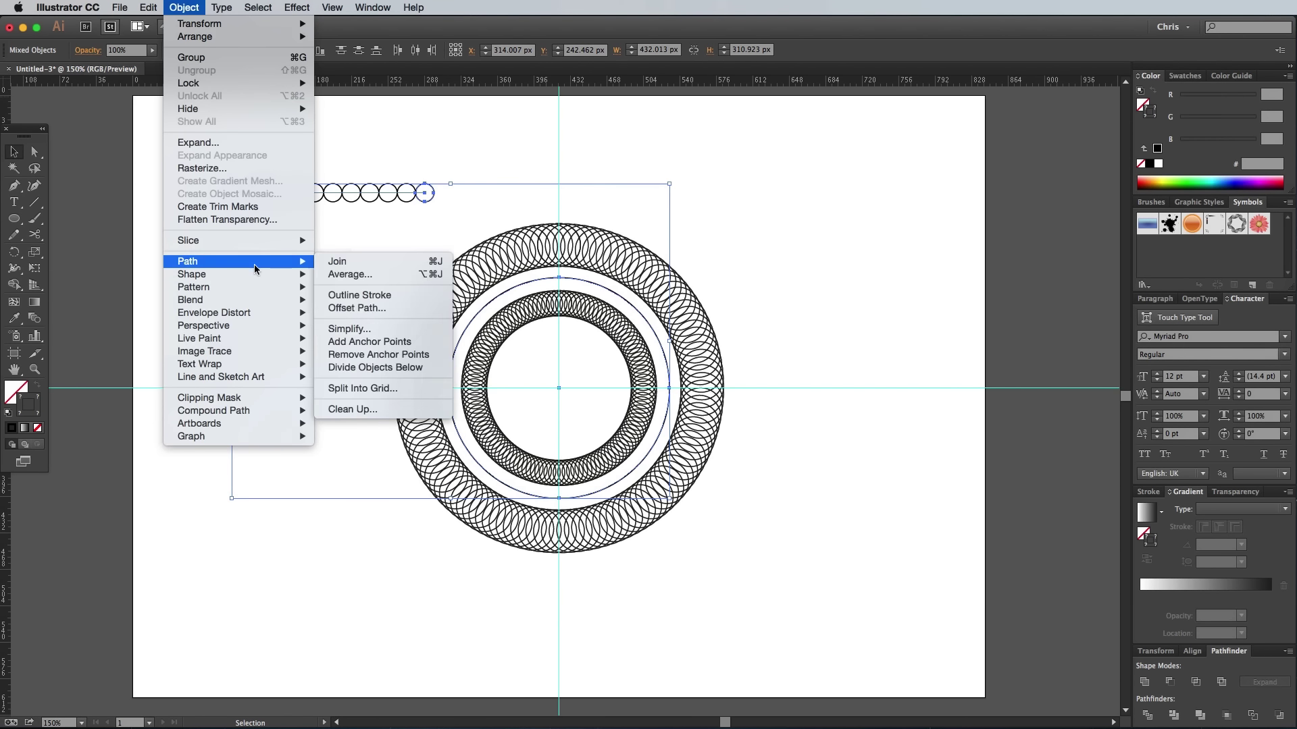
pyautogui.moveTo(260, 300)
pyautogui.click(351, 376)
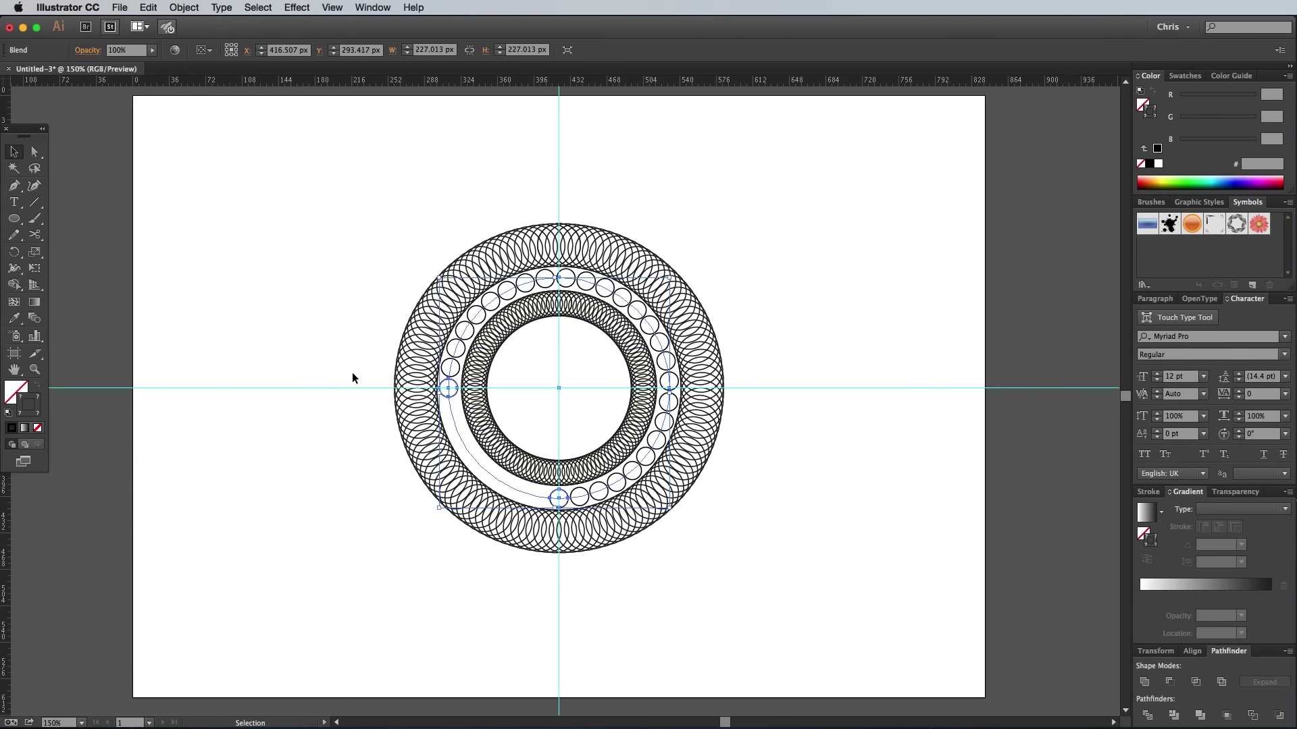
# - Cut the new ring's spine at its top anchor point with Scissors and set the blend to 220 specified steps
pyautogui.click(36, 235)
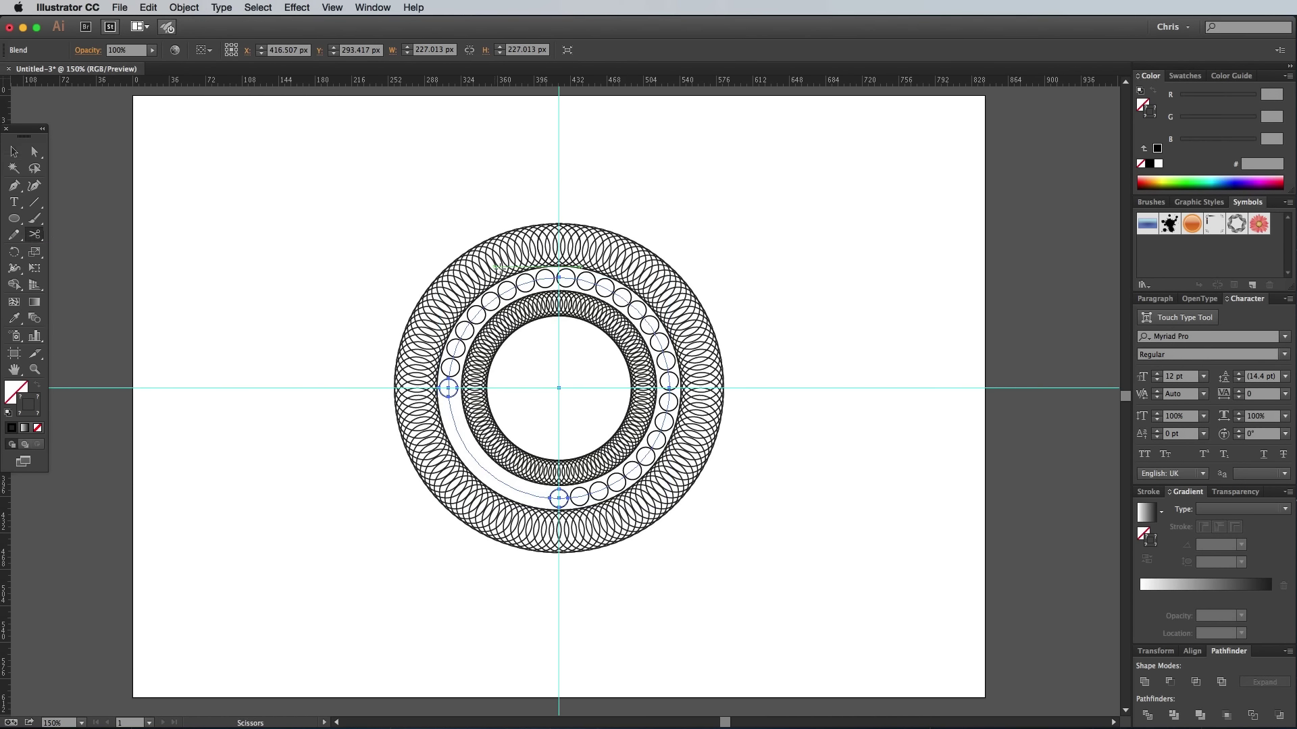
pyautogui.click(560, 278)
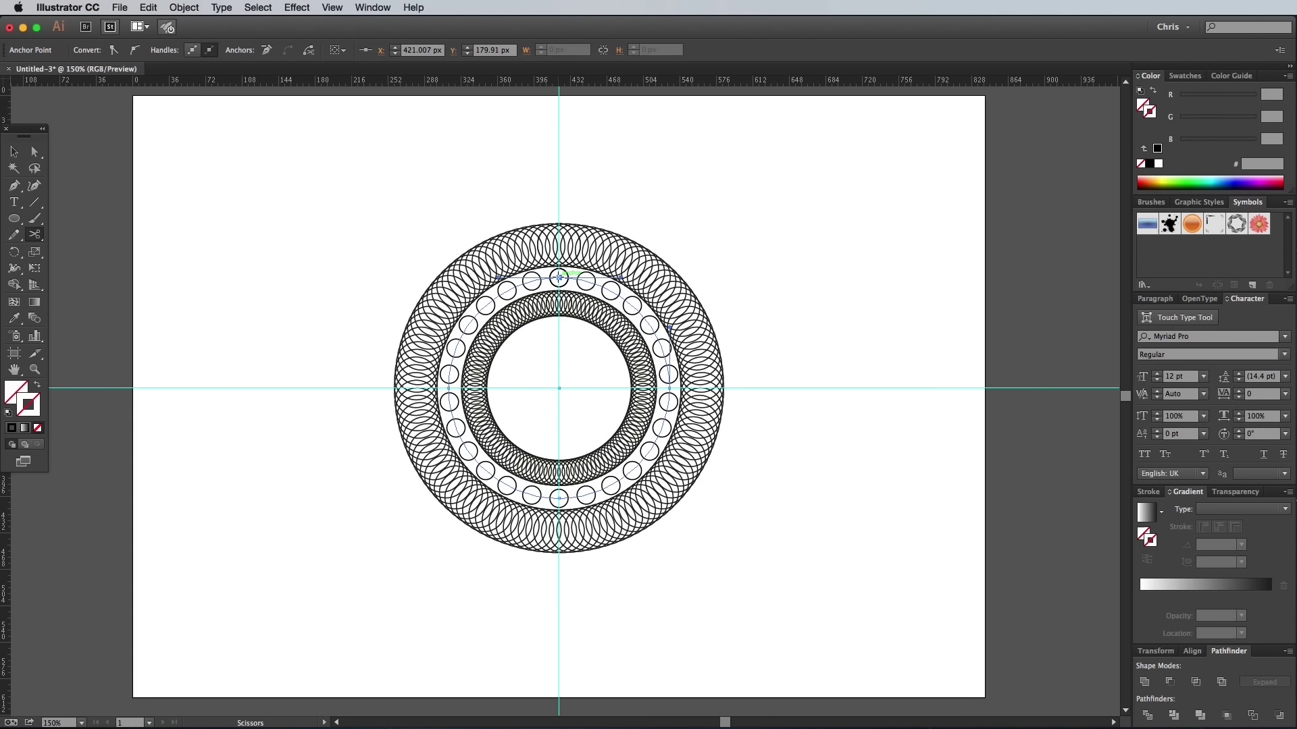
pyautogui.click(184, 7)
pyautogui.moveTo(189, 290)
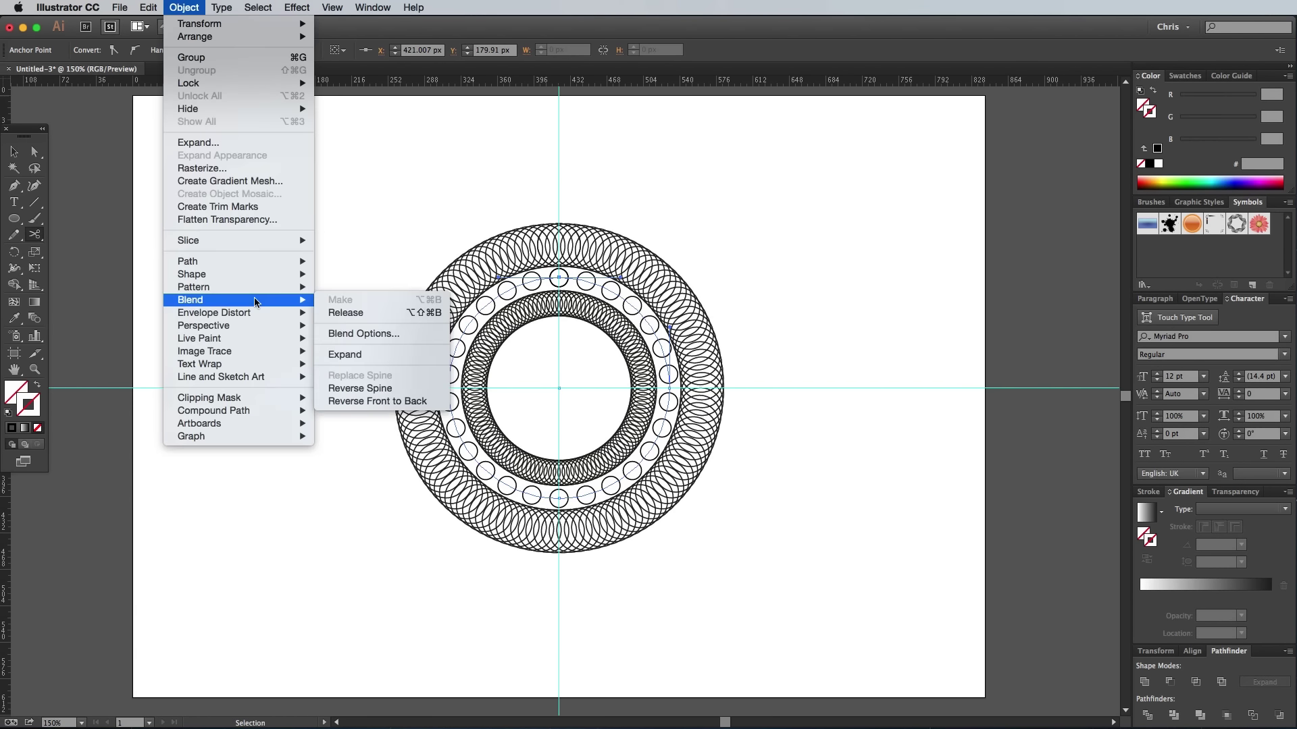
pyautogui.click(356, 334)
pyautogui.click(192, 339)
pyautogui.click(286, 277)
pyautogui.click(365, 289)
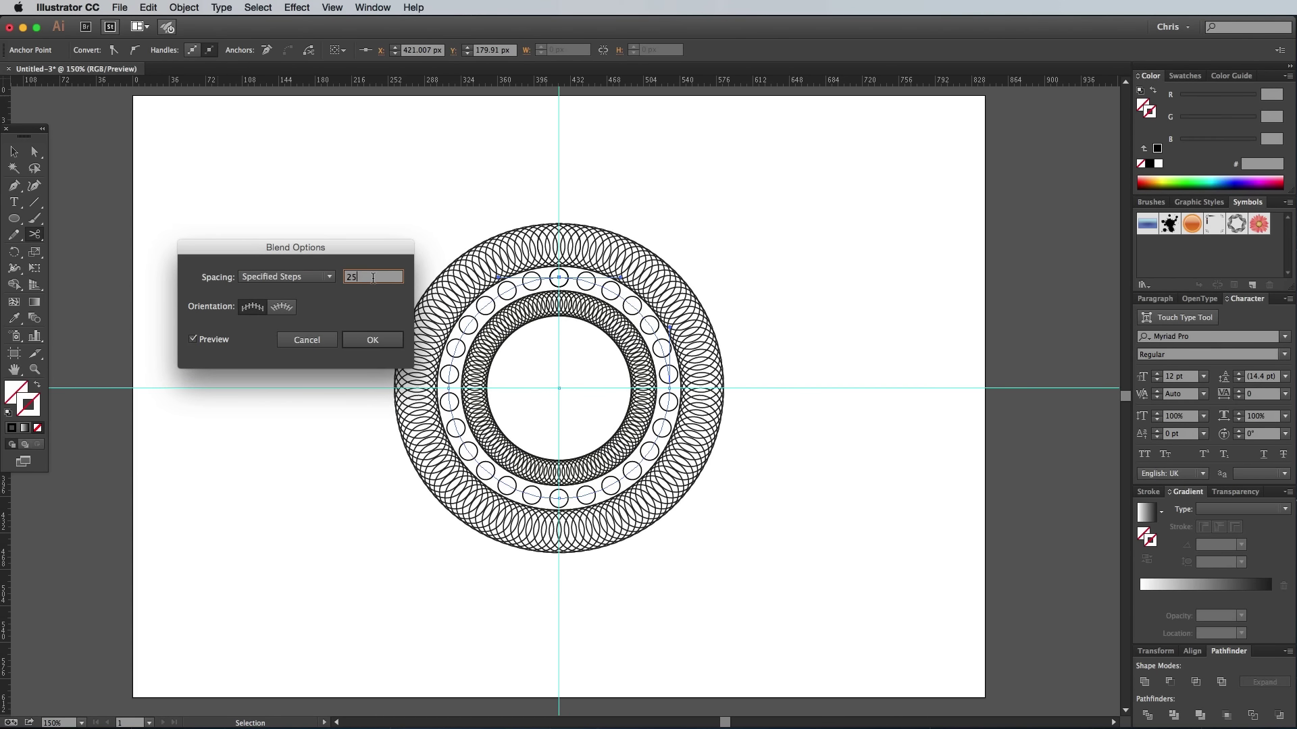
pyautogui.hotkey('shift', 'Up')
pyautogui.hotkey('shift', 'Up')
pyautogui.hotkey('shift', 'Up')
pyautogui.hotkey('shift', 'Up')
pyautogui.hotkey('shift', 'Up')
pyautogui.hotkey('shift', 'Up')
pyautogui.hotkey('shift', 'Up')
pyautogui.hotkey('shift', 'Up')
pyautogui.hotkey('shift', 'Up')
pyautogui.hotkey('shift', 'Up')
pyautogui.hotkey('shift', 'Up')
pyautogui.hotkey('shift', 'Up')
pyautogui.hotkey('shift', 'Up')
pyautogui.hotkey('shift', 'Up')
pyautogui.hotkey('shift', 'Up')
pyautogui.hotkey('shift', 'Up')
pyautogui.hotkey('shift', 'Up')
pyautogui.hotkey('shift', 'Up')
pyautogui.hotkey('shift', 'Up')
pyautogui.hotkey('shift', 'Up')
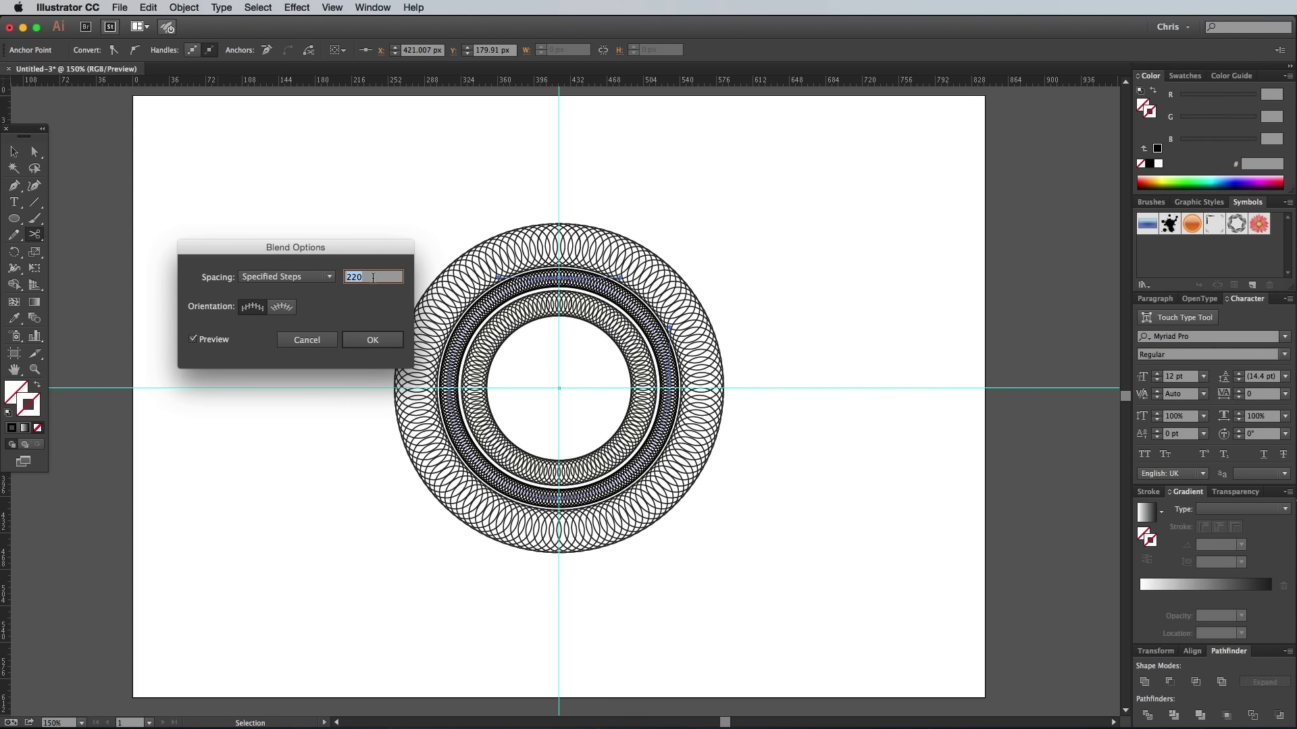
pyautogui.click(372, 339)
# - Nudge the innermost ring so its centre point sits exactly on the intersection of the guides
pyautogui.press('v')
pyautogui.press('super+=')
pyautogui.press('super+=')
pyautogui.press('super+=')
pyautogui.click(357, 315)
pyautogui.scroll(1, 335, 223)
pyautogui.moveTo(324, 139); pyautogui.dragTo(294, 125)
pyautogui.scroll(1, 295, 120)
pyautogui.press('super+=')
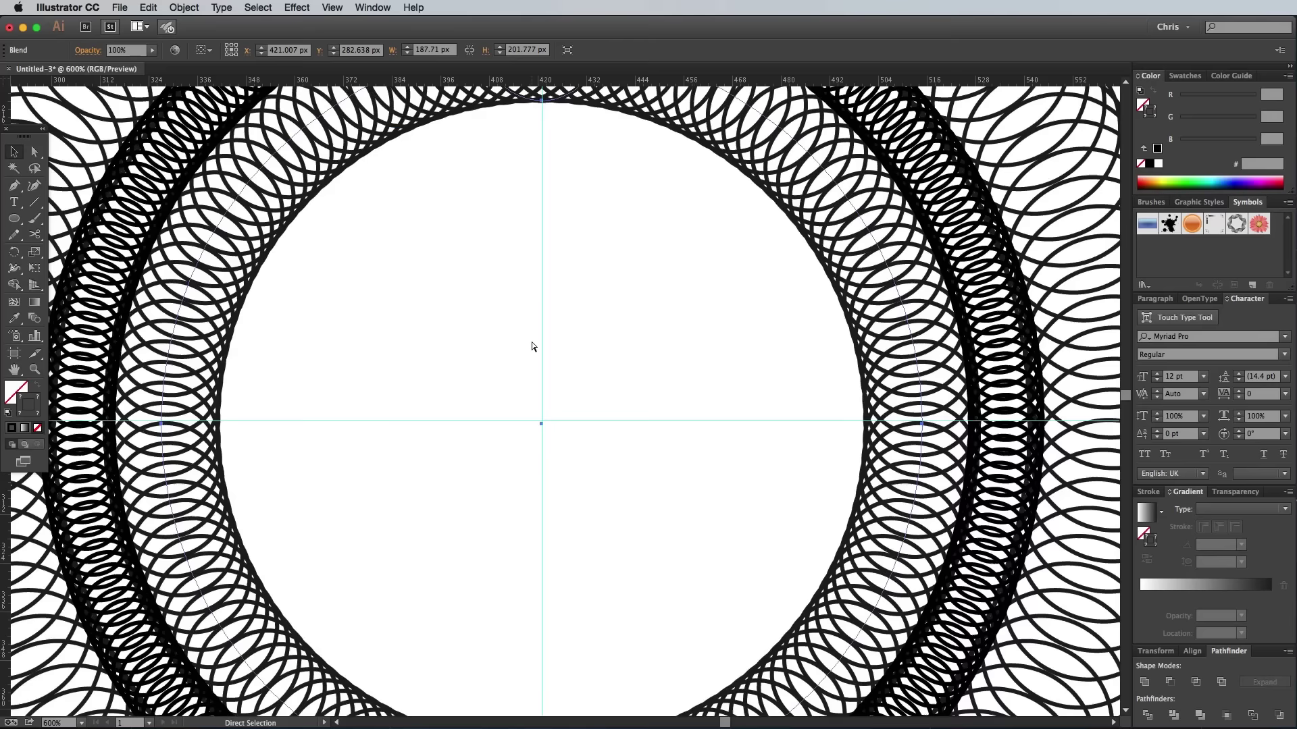
pyautogui.press('super+=')
pyautogui.press('super+=')
pyautogui.press('super+=')
pyautogui.press('super+=')
pyautogui.press('super+=')
pyautogui.press('super+=')
pyautogui.moveTo(367, 561); pyautogui.dragTo(367, 539)
pyautogui.click(459, 580)
pyautogui.press('super+-')
pyautogui.press('super+-')
pyautogui.press('super+-')
pyautogui.press('super+-')
pyautogui.press('super+-')
pyautogui.press('super+-')
pyautogui.press('super+-')
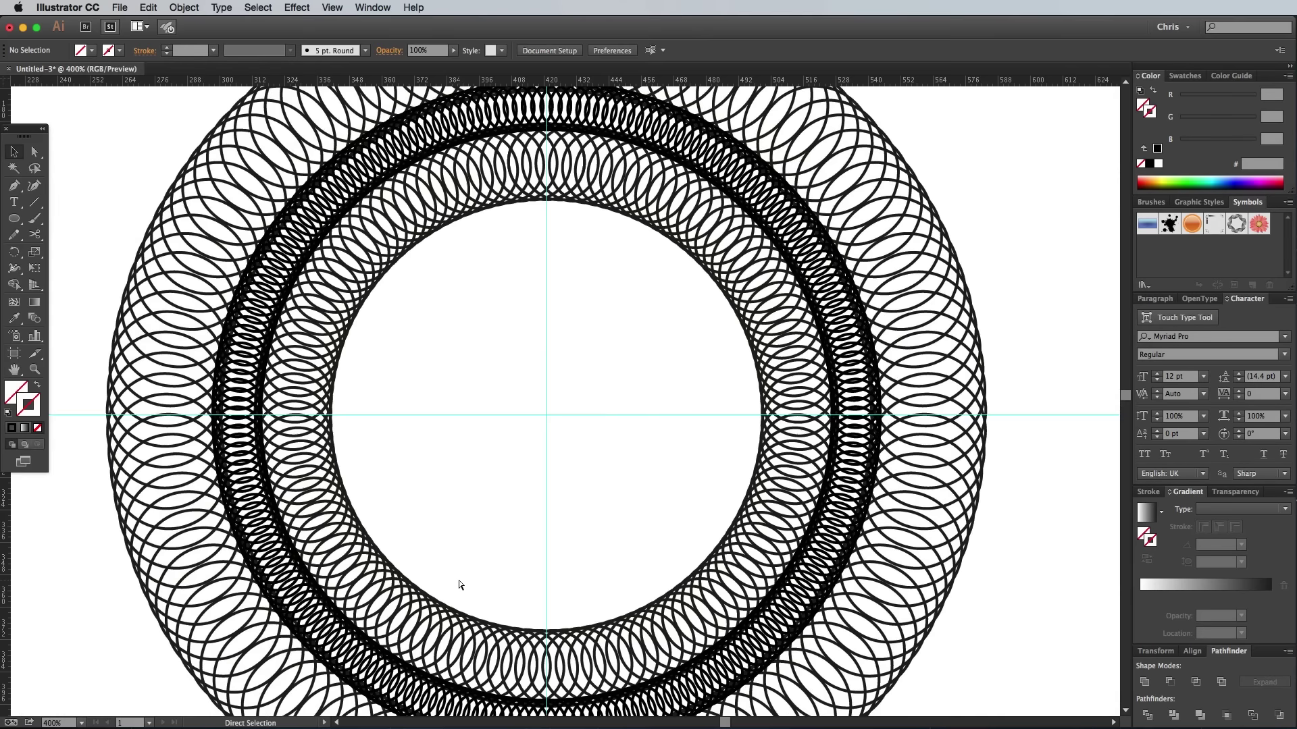
# - Draw a black-stroked circle about 43 px across above the rings and blend it with a copy about 165 px to its right
pyautogui.press('super+minus')
pyautogui.press('super+minus')
pyautogui.press('l')
pyautogui.moveTo(248, 116)
pyautogui.mouseDown()
pyautogui.moveTo(306, 174)
pyautogui.moveTo(500, 146)
pyautogui.mouseUp()
pyautogui.click(1149, 163)
pyautogui.press('v')
pyautogui.keyDown('shift'); pyautogui.click(305, 145); pyautogui.keyUp('shift')
pyautogui.click(184, 8)
pyautogui.click(341, 301)
# - Draw a circle about 85 px across at the guide intersection and use it as the spine of the 43 px circle blend
pyautogui.press('l')
pyautogui.moveTo(557, 408); pyautogui.dragTo(497, 362)
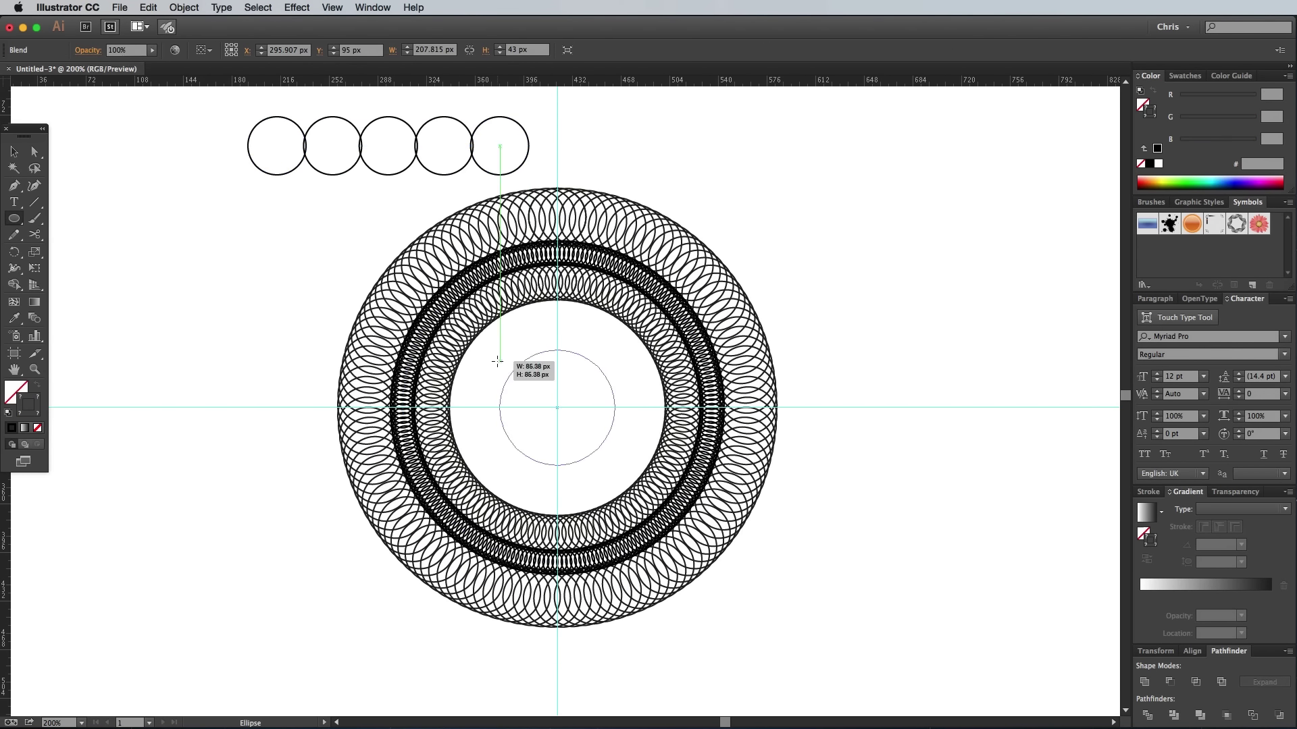
pyautogui.keyDown('shift'); pyautogui.keyDown('super'); pyautogui.click(499, 175); pyautogui.keyUp('super'); pyautogui.keyUp('shift')
pyautogui.click(183, 7)
pyautogui.click(344, 359)
# - Cut the innermost spine at its top anchor and adjust the blend's specified steps to make a dense ring around the centre
pyautogui.click(34, 234)
pyautogui.click(558, 350)
pyautogui.click(184, 8)
pyautogui.click(344, 330)
pyautogui.click(286, 277)
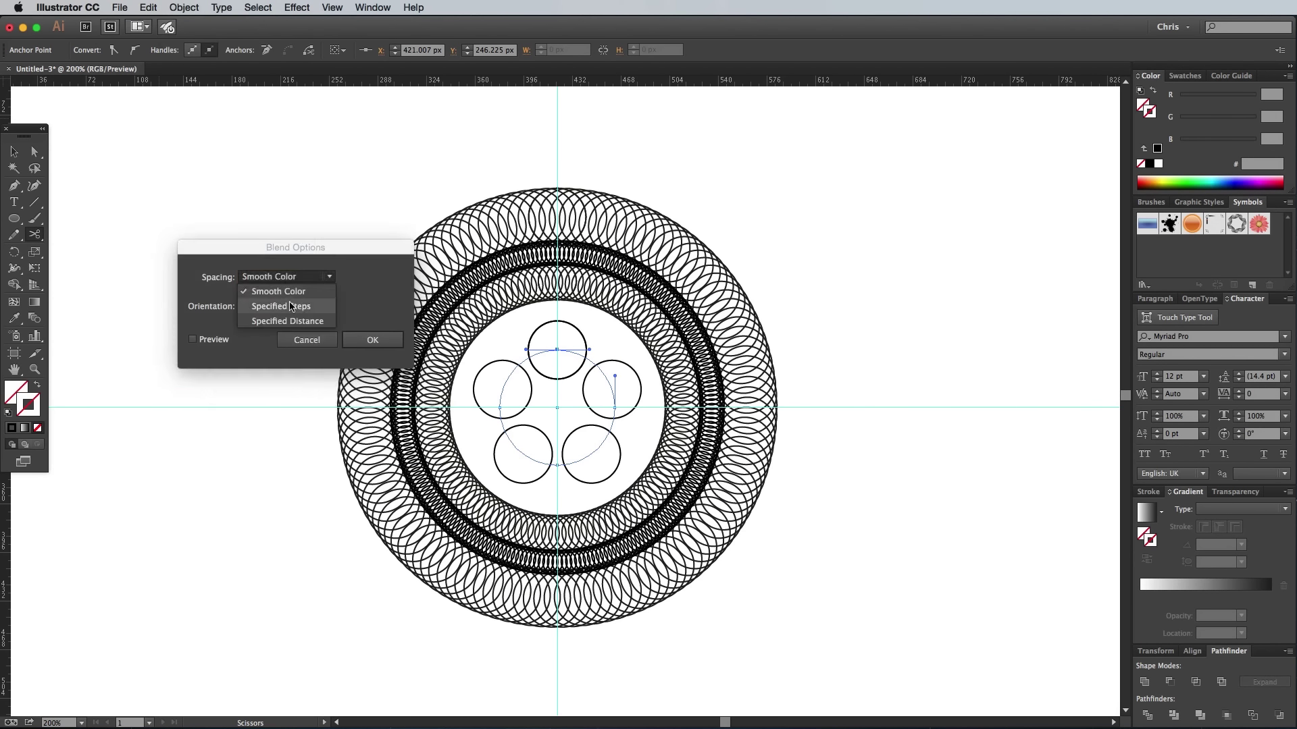
pyautogui.click(289, 306)
pyautogui.click(192, 339)
pyautogui.doubleClick(360, 277)
pyautogui.hotkey('shift', 'Down')
pyautogui.hotkey('shift', 'Down')
pyautogui.hotkey('shift', 'Up')
pyautogui.press('Return')
pyautogui.press('v')
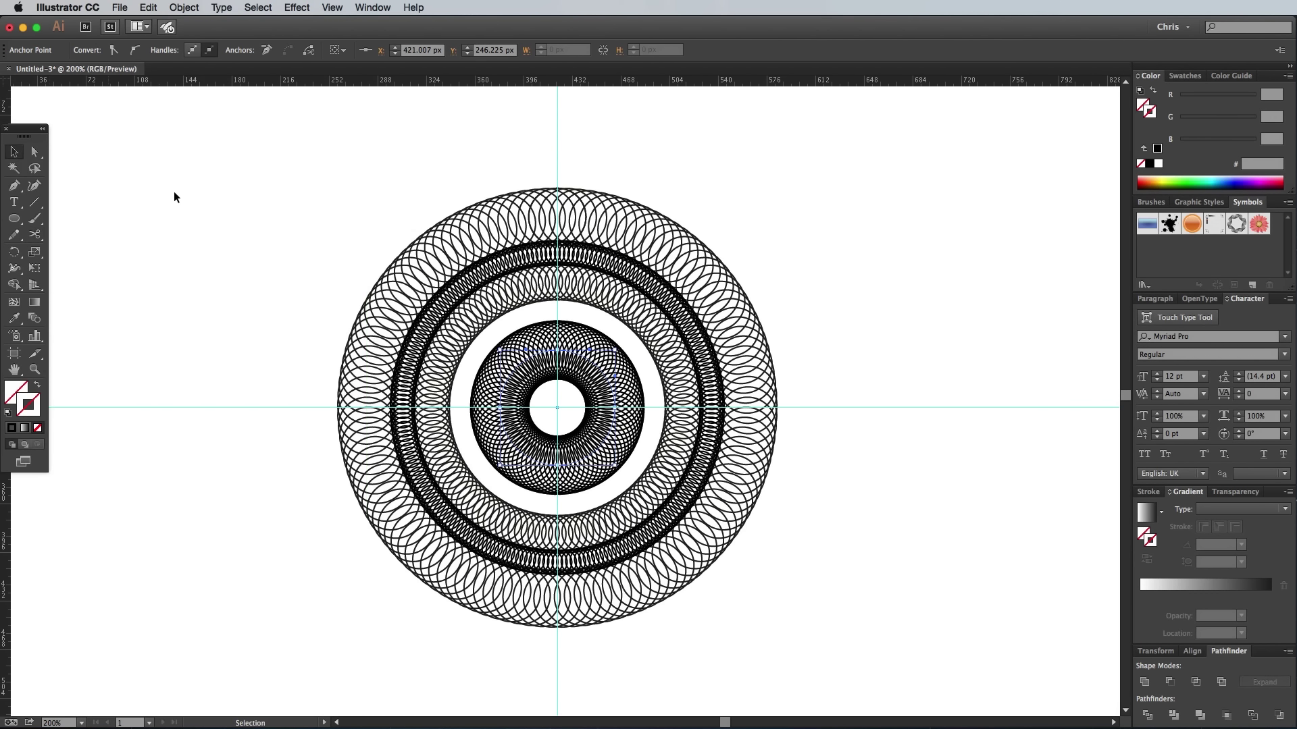
pyautogui.click(174, 197)
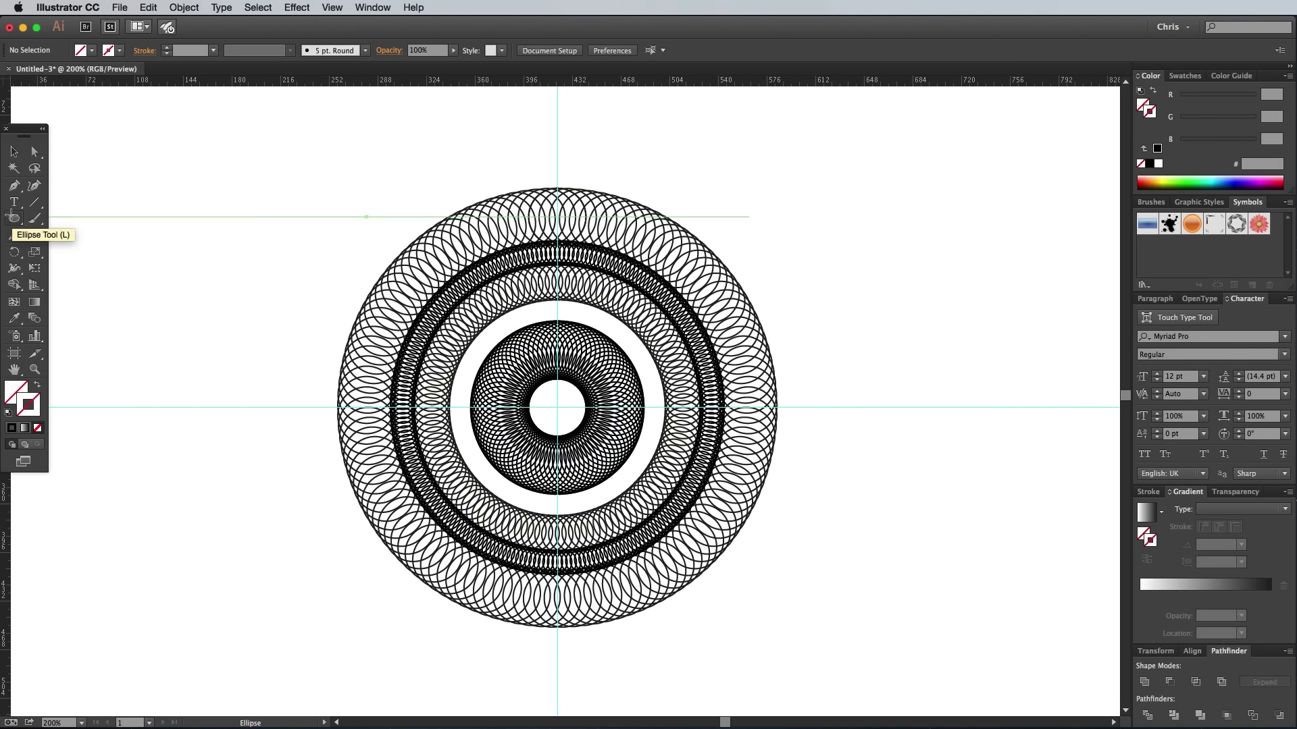
# - Draw a narrow black-stroked ellipse about 26 px tall above the rings and blend it with a copy to its right
pyautogui.click(13, 218)
pyautogui.moveTo(545, 136)
pyautogui.mouseDown()
pyautogui.moveTo(553, 174)
pyautogui.moveTo(800, 152)
pyautogui.mouseUp()
pyautogui.click(1150, 163)
pyautogui.click(14, 152)
pyautogui.click(520, 152)
pyautogui.keyDown('shift'); pyautogui.click(552, 151); pyautogui.keyUp('shift')
pyautogui.click(183, 7)
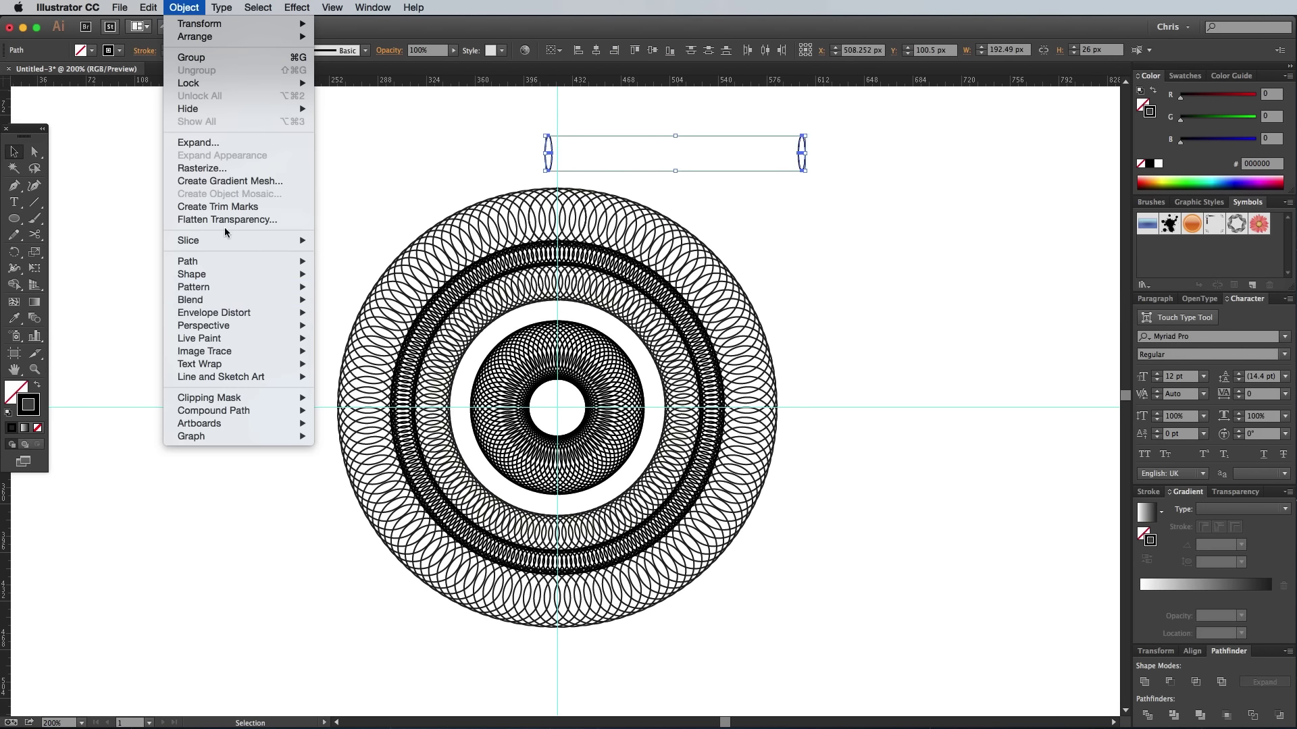
pyautogui.moveTo(270, 301)
pyautogui.click(331, 300)
# - Draw a circle about 344 px across around all the rings, centred on the guides, and make it the ellipse blend's spine
pyautogui.click(13, 218)
pyautogui.moveTo(557, 407); pyautogui.dragTo(325, 201)
pyautogui.click(14, 152)
pyautogui.keyDown('shift'); pyautogui.click(599, 154); pyautogui.keyUp('shift')
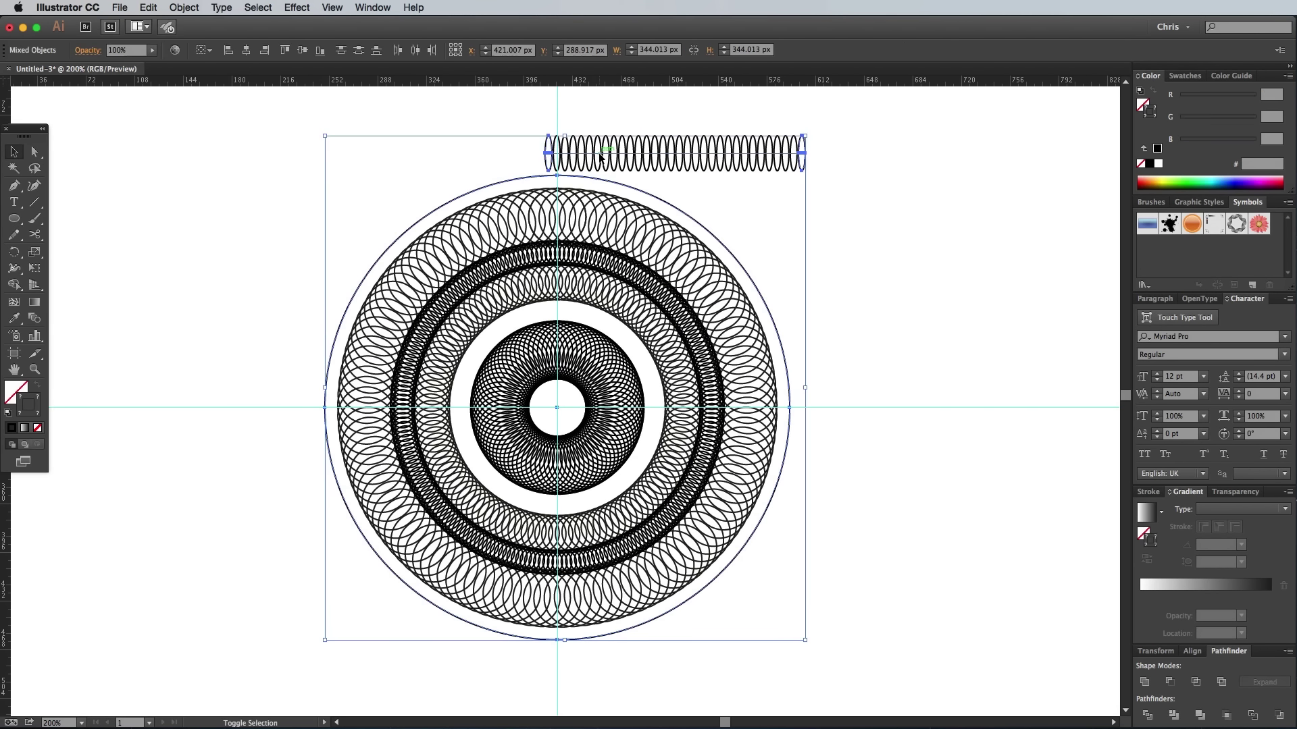
pyautogui.click(183, 8)
pyautogui.moveTo(222, 299)
pyautogui.click(368, 377)
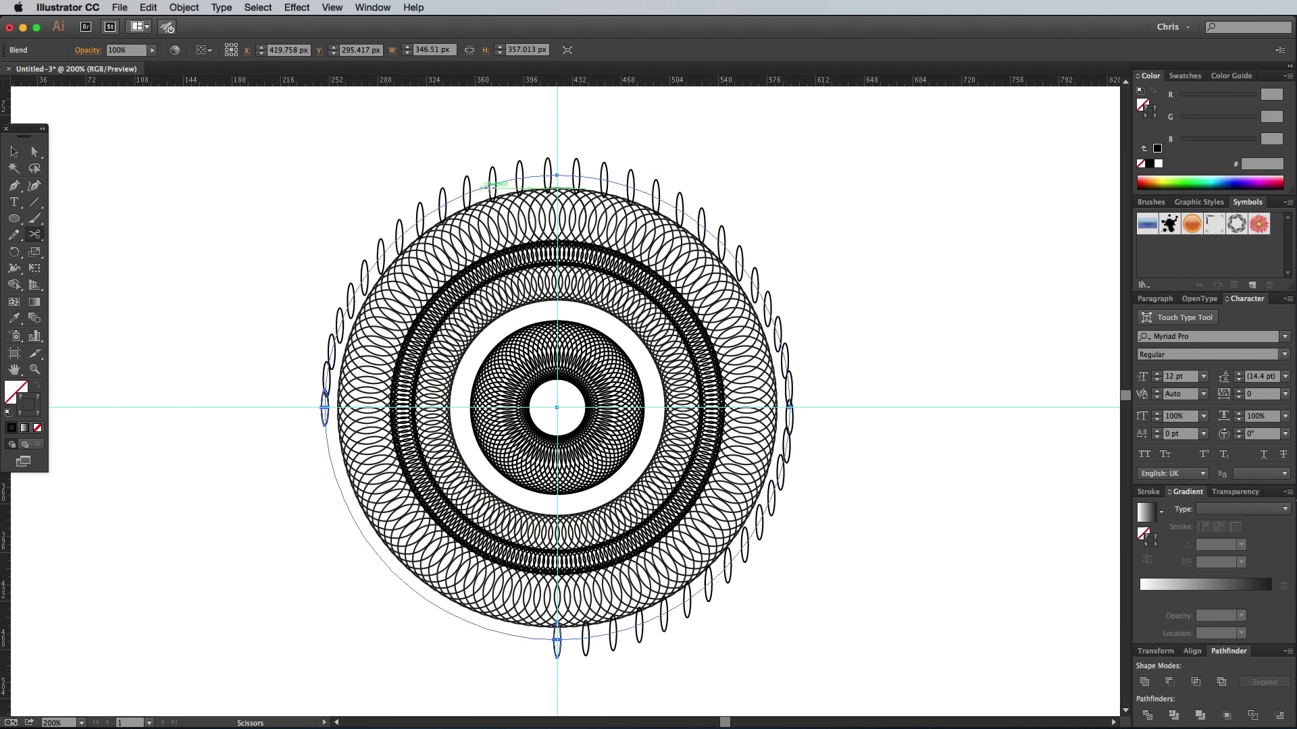
# - With the outer spine cut at its top anchor, align the ellipse blend to the path and set 390 specified steps
pyautogui.click(184, 8)
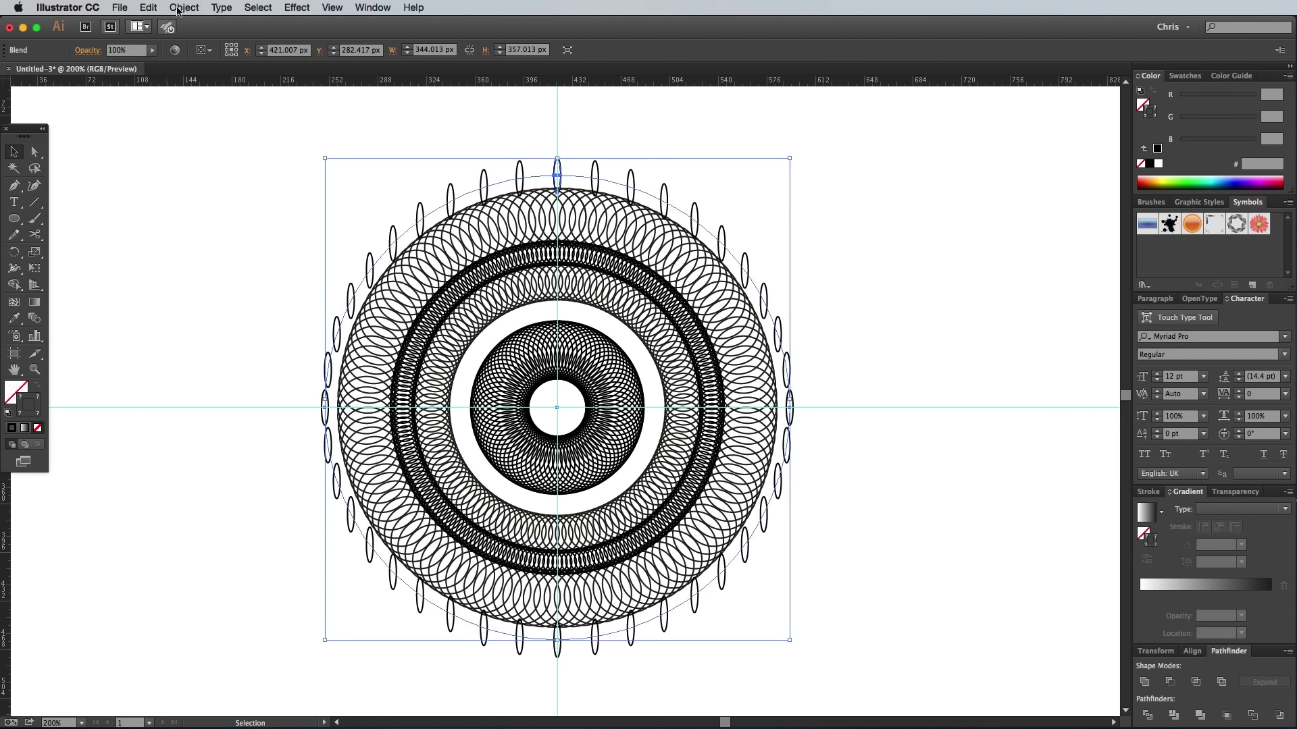
pyautogui.moveTo(223, 301)
pyautogui.click(352, 333)
pyautogui.click(192, 339)
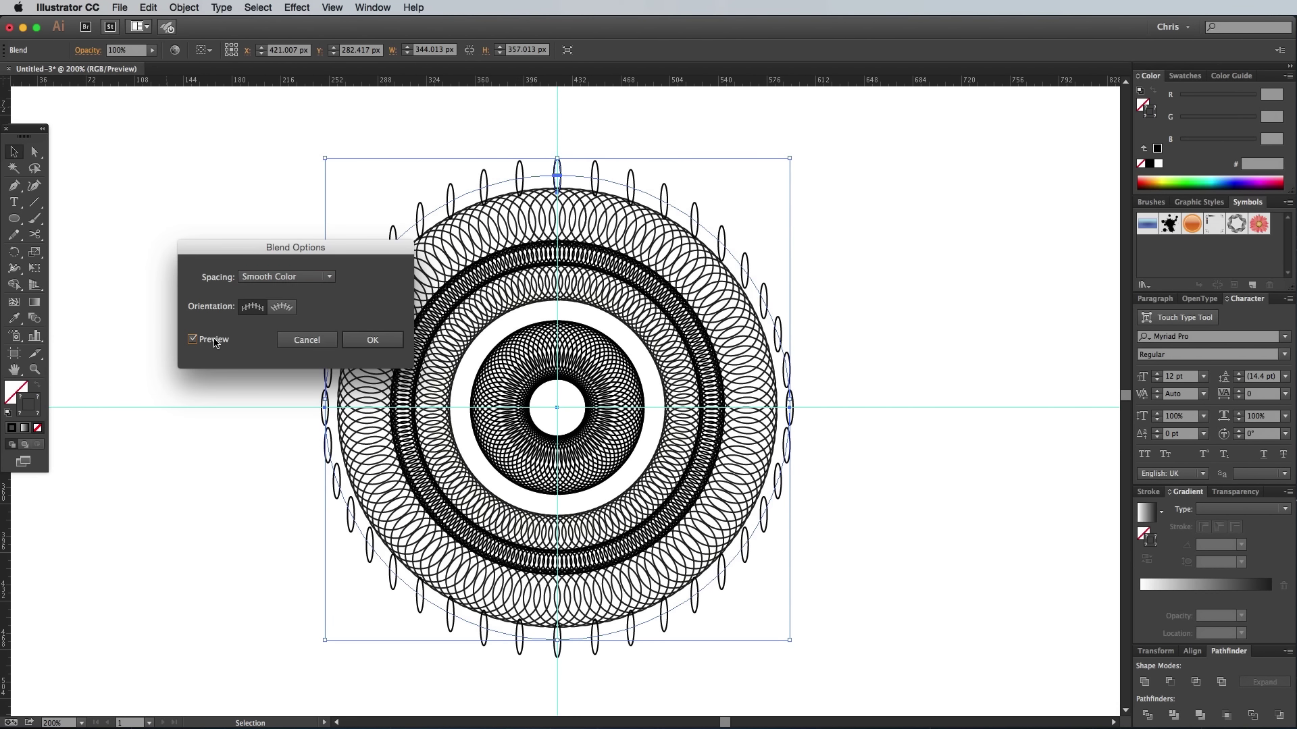
pyautogui.click(283, 310)
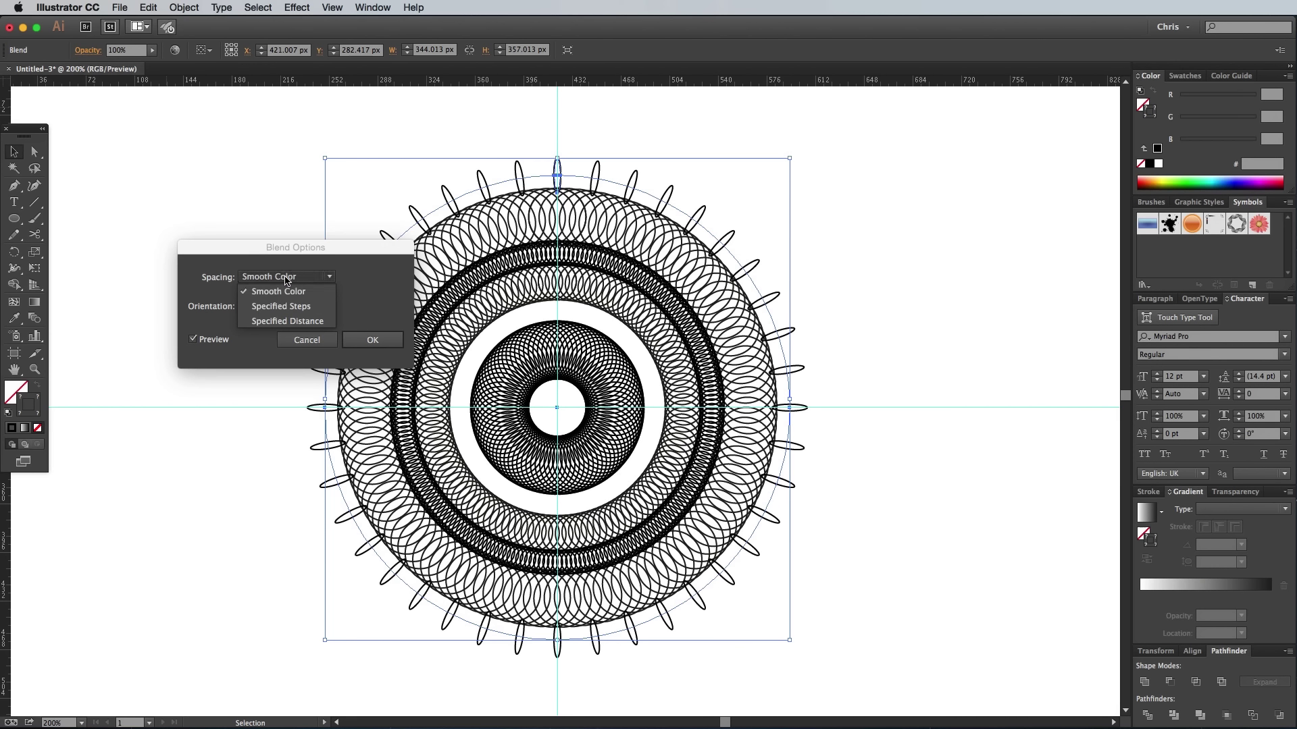
pyautogui.click(283, 307)
pyautogui.write('200')
pyautogui.press('Tab')
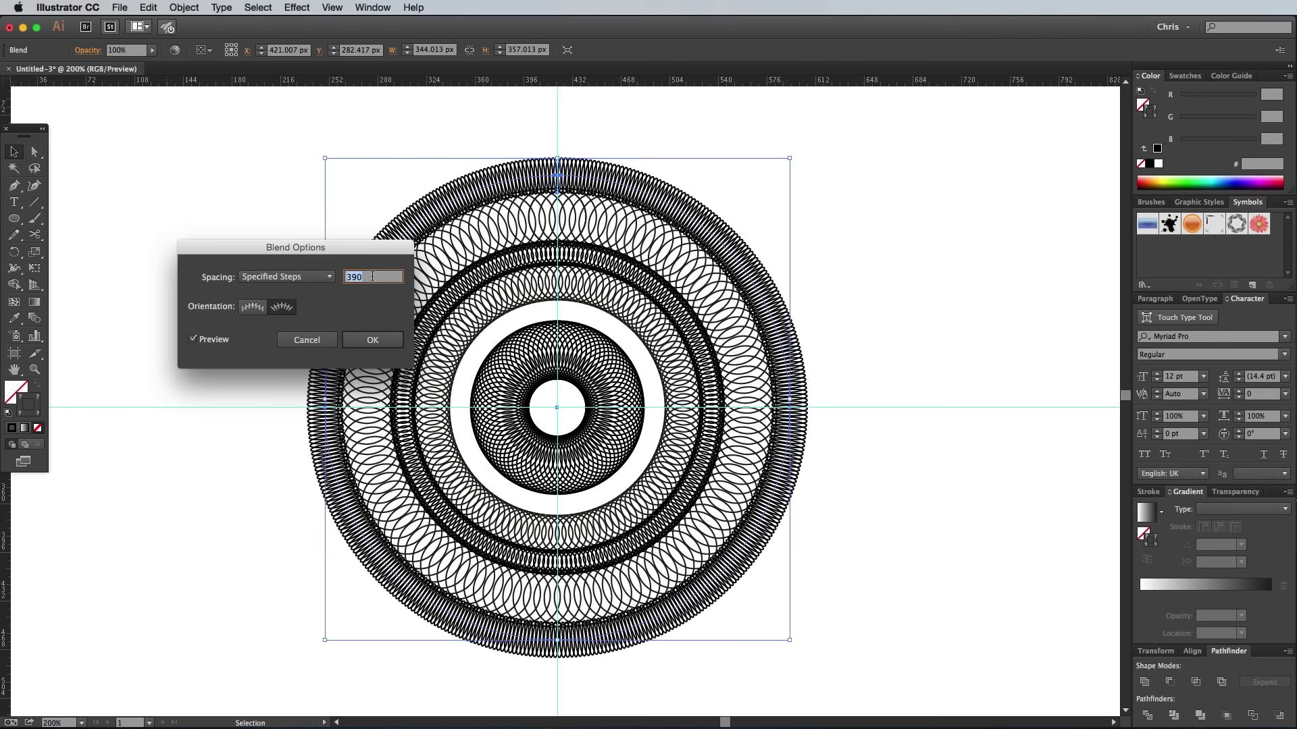
pyautogui.press('Return')
pyautogui.click(189, 201)
# - Draw a black-outlined square about 16 px wide to fit the inner gap, and blend it above the rings with a copy about 190 px away
pyautogui.moveTo(13, 218); pyautogui.dragTo(71, 218)
pyautogui.moveTo(549, 300); pyautogui.dragTo(570, 321)
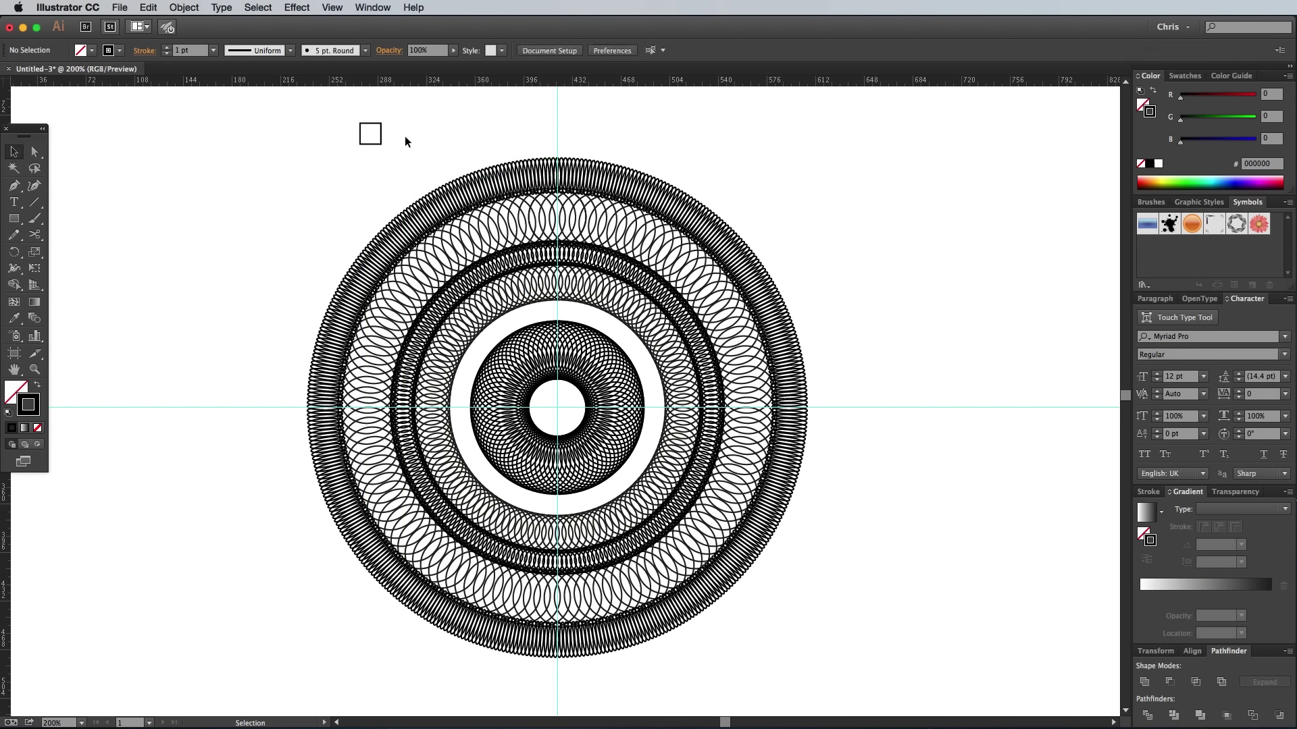
pyautogui.moveTo(386, 134); pyautogui.dragTo(629, 134)
pyautogui.keyDown('shift'); pyautogui.click(379, 135); pyautogui.keyUp('shift')
pyautogui.click(183, 7)
pyautogui.moveTo(203, 304)
pyautogui.click(327, 304)
# - Draw a centred circle about 145 px across in the gap around the innermost ring and use it as the square blend's spine
pyautogui.moveTo(13, 218); pyautogui.dragTo(54, 251)
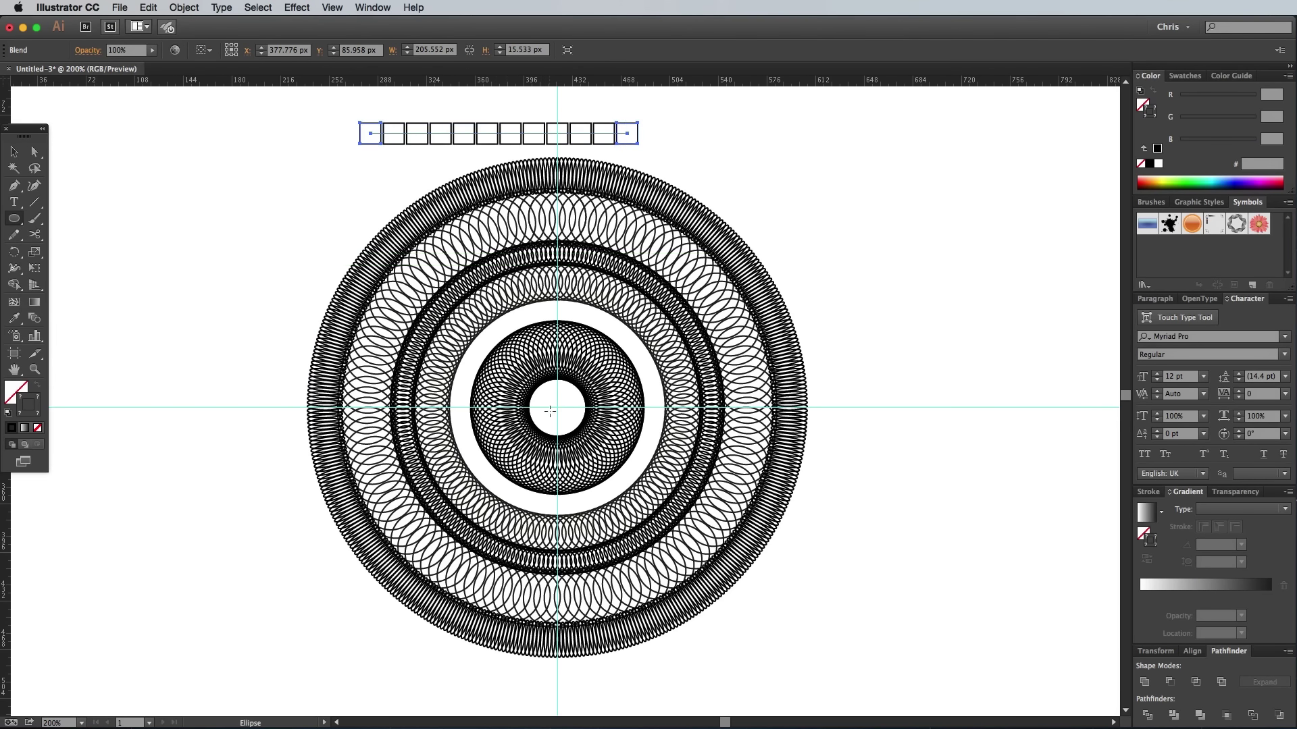
pyautogui.moveTo(462, 326); pyautogui.dragTo(460, 326)
pyautogui.click(13, 152)
pyautogui.keyDown('shift'); pyautogui.click(381, 135); pyautogui.keyUp('shift')
pyautogui.click(183, 7)
pyautogui.click(353, 371)
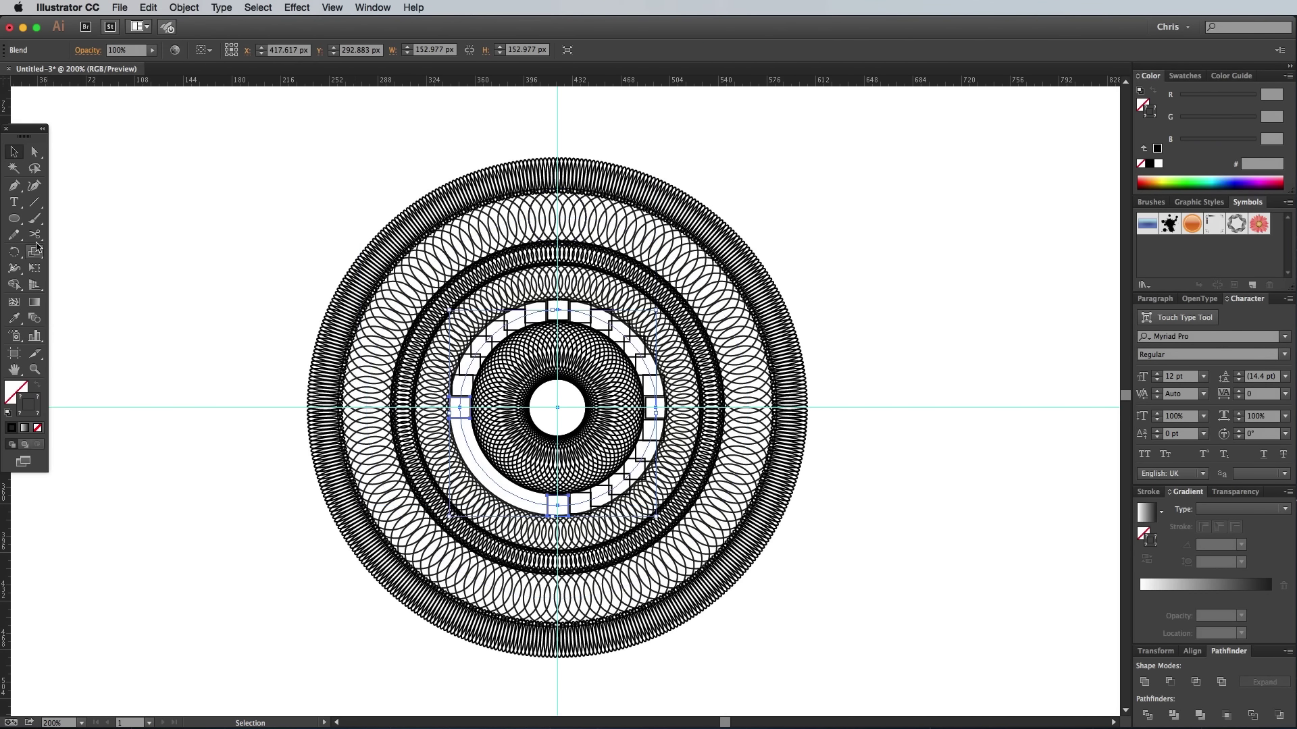
# - Cut the square ring's spine at its top anchor and set its blend to 80 specified steps aligned to the path
pyautogui.click(34, 234)
pyautogui.click(558, 310)
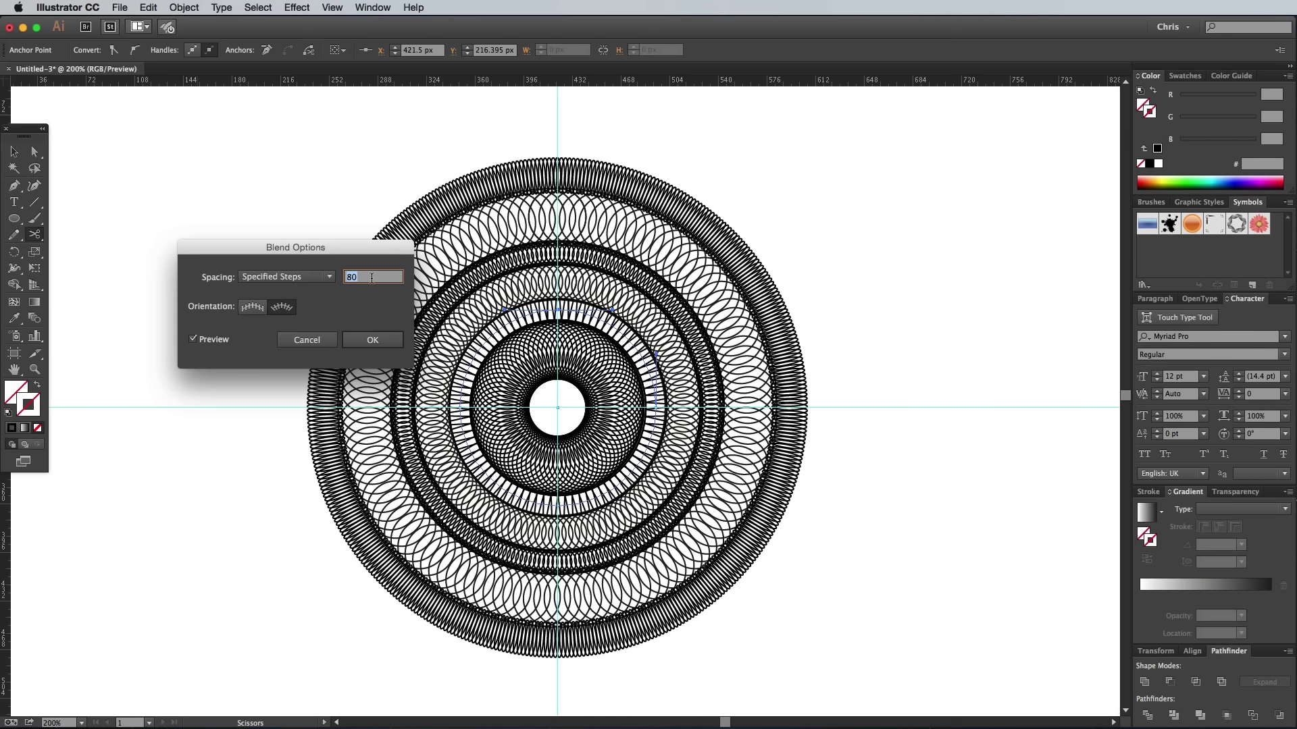
pyautogui.click(372, 339)
pyautogui.click(16, 153)
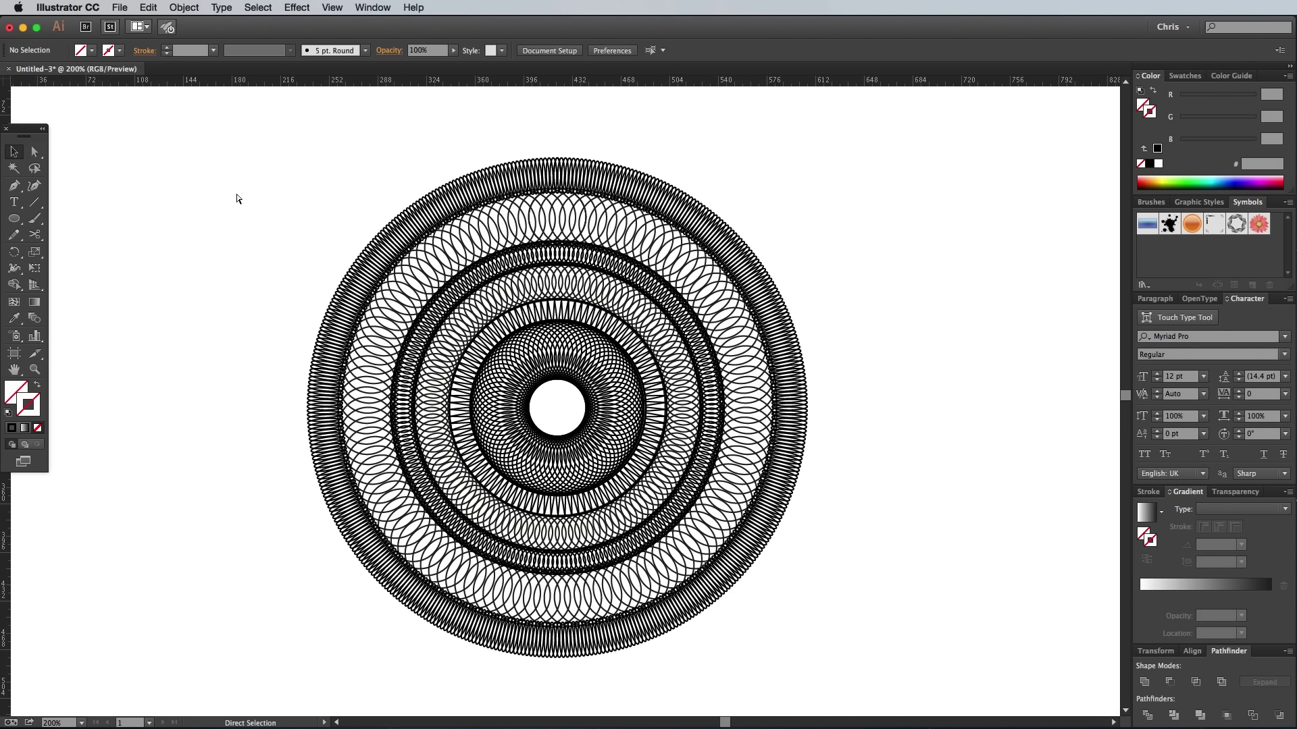
pyautogui.press('super+equal')
pyautogui.press('super+equal')
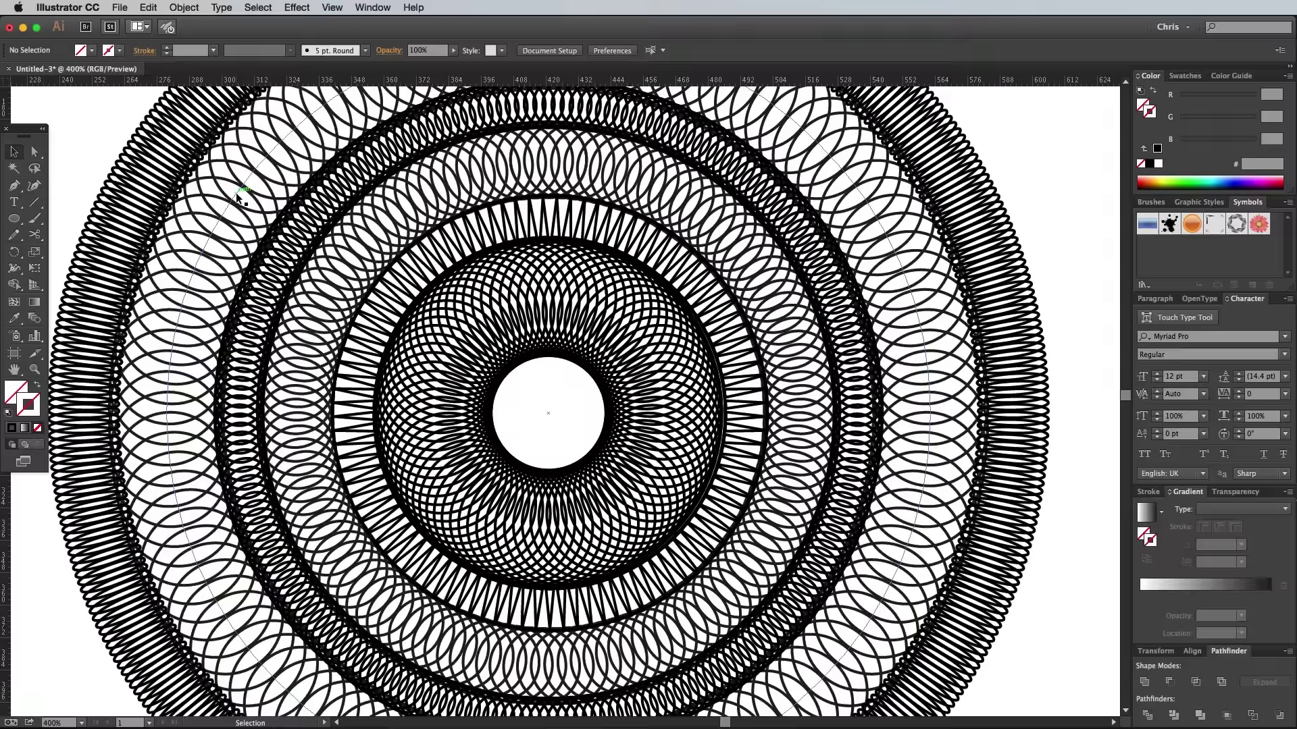